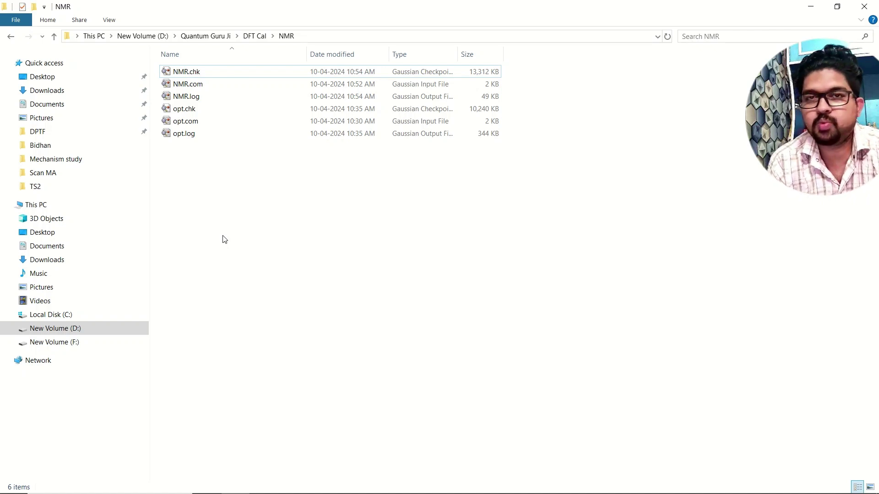
- Open opt.log from the NMR folder in GaussView
double_click(204, 137)
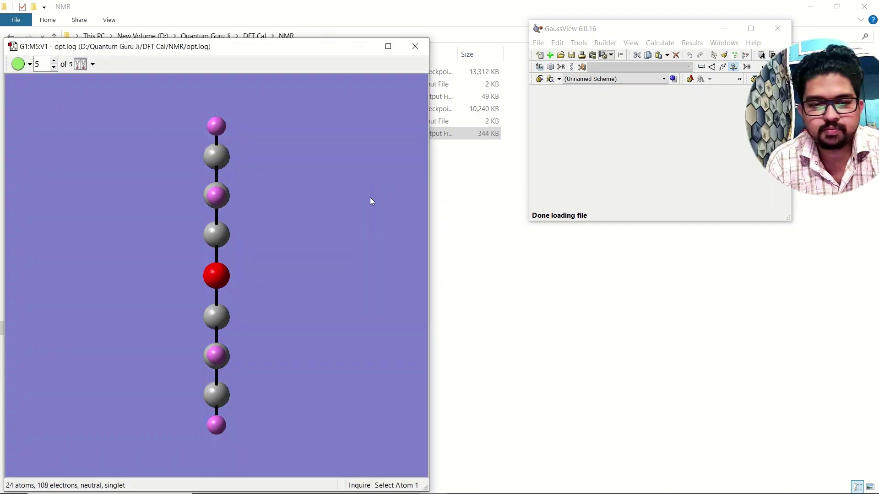
left_click_drag(371, 198, 256, 120)
left_click_drag(274, 51, 390, 28)
mouse_move(351, 226)
left_mouse_down()
mouse_move(345, 178)
mouse_move(349, 228)
left_mouse_up()
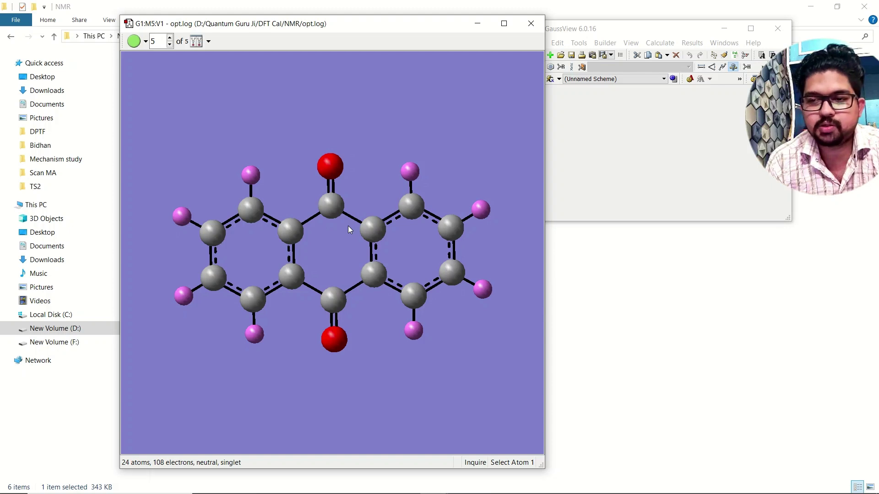
left_click_drag(348, 230, 348, 218)
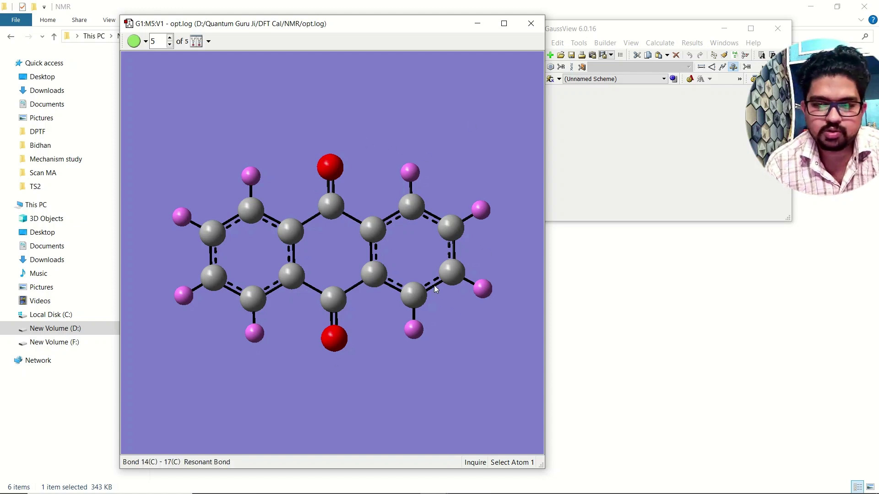
left_click(778, 28)
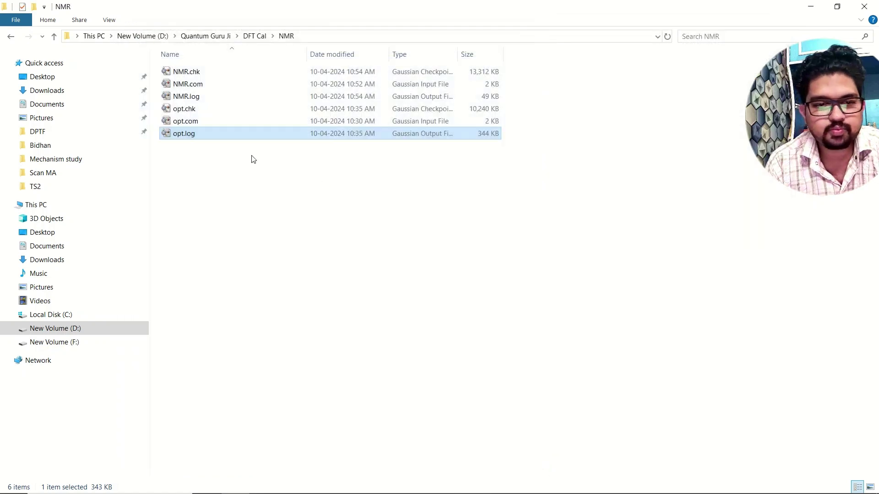
right_click(207, 121)
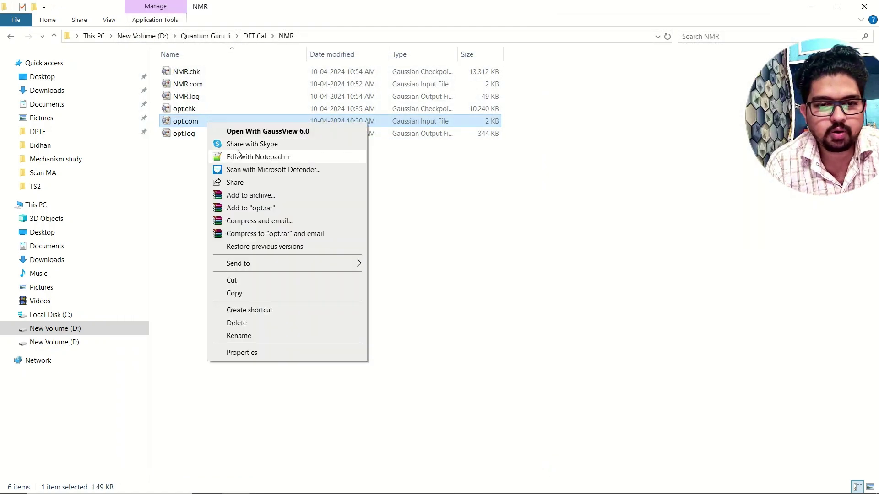
left_click(238, 157)
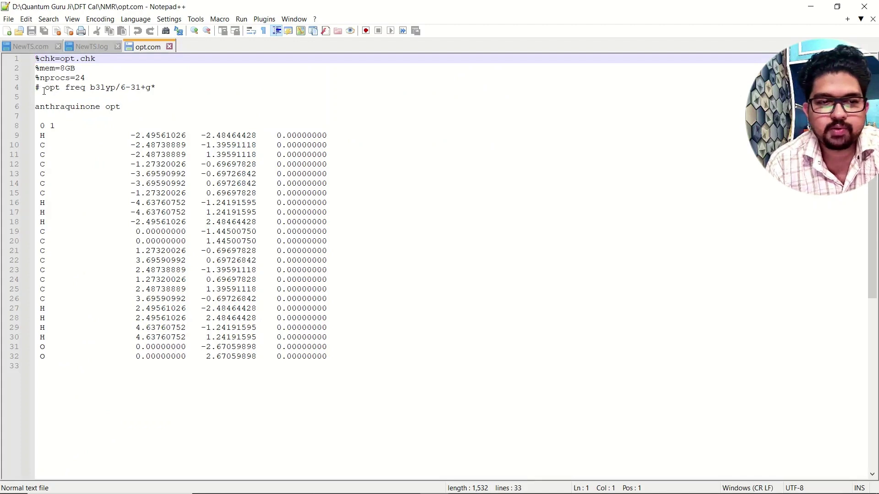
left_click_drag(45, 89, 54, 89)
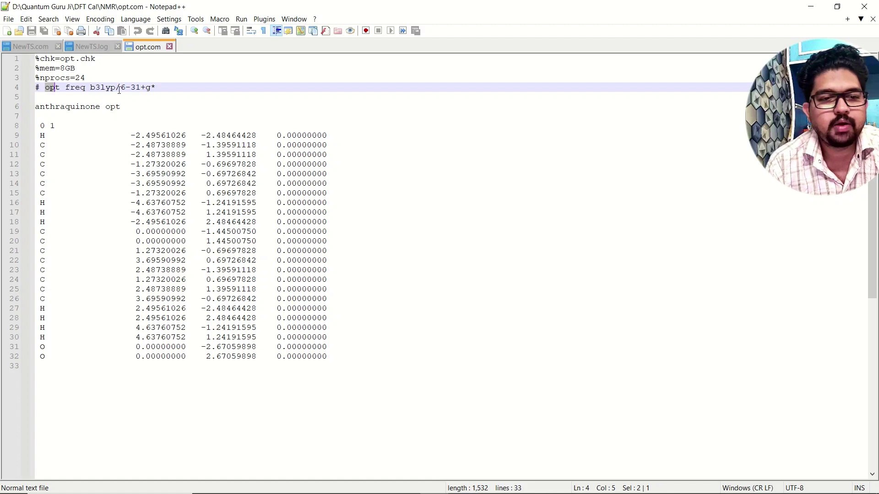
left_click(170, 47)
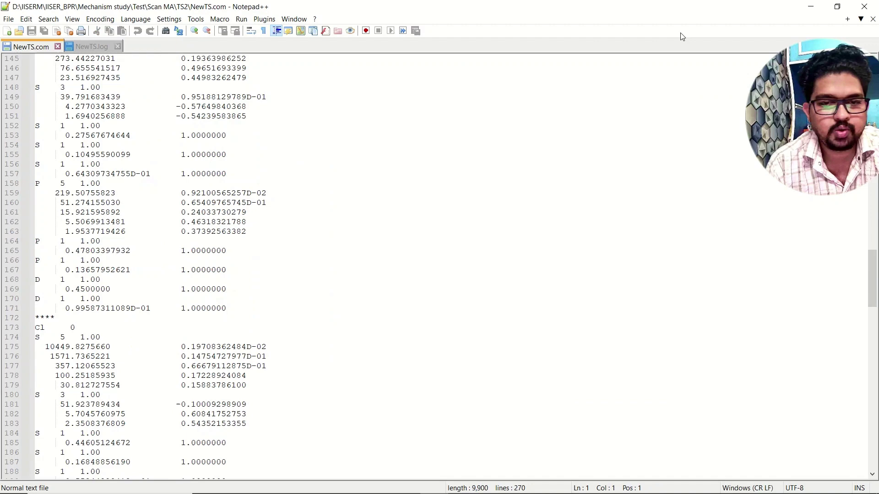
left_click(810, 7)
left_click(204, 167)
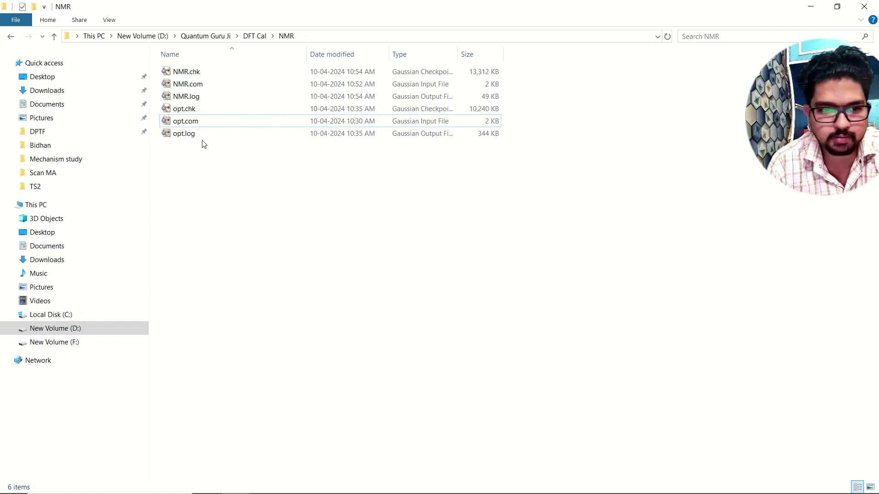
- Open opt.log in GaussView and rotate the anthraquinone molecule to view it face-on
left_click(193, 135)
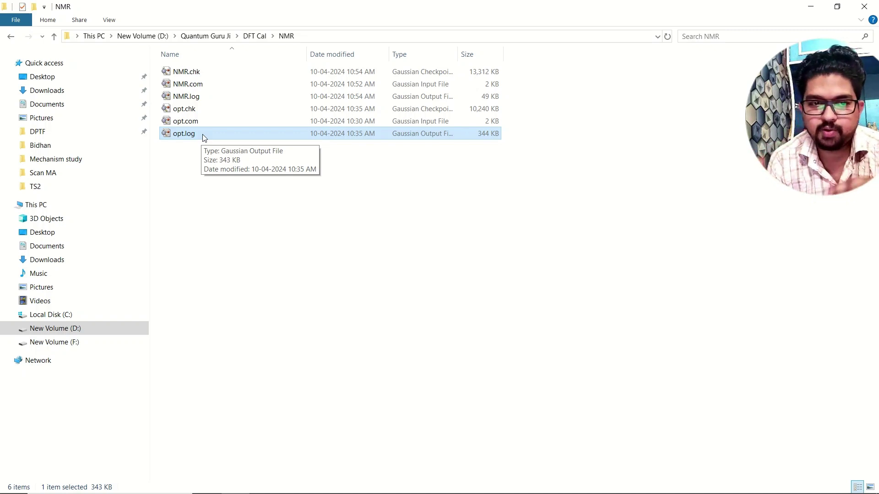
double_click(204, 138)
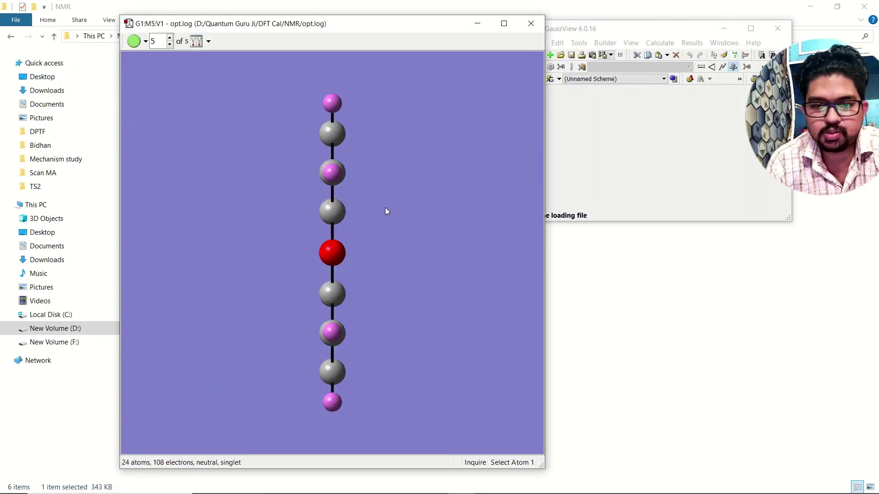
left_click_drag(386, 209, 364, 103)
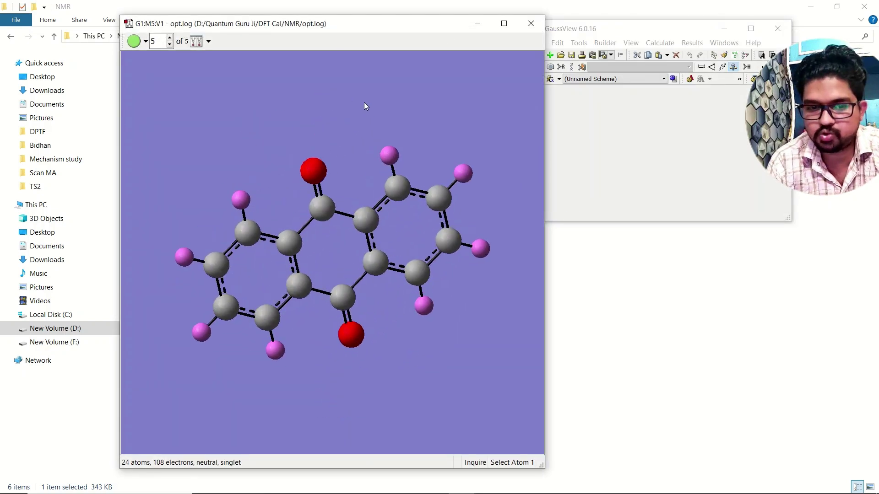
- Save the optimized structure as opt.gjf, then close GaussView
right_click(332, 100)
mouse_move(360, 106)
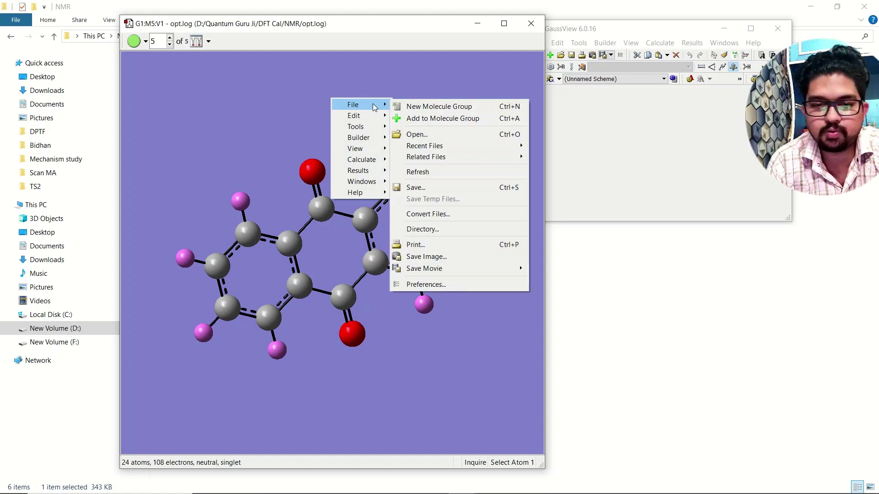
left_click(416, 187)
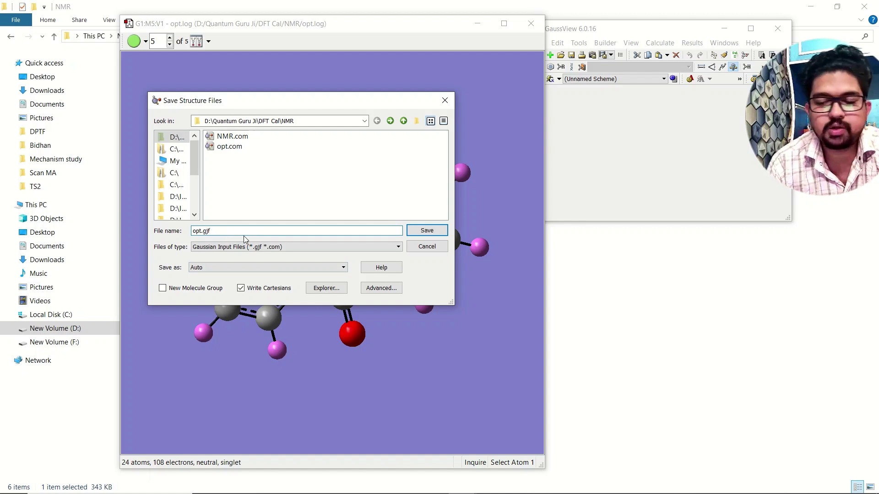
left_click(428, 231)
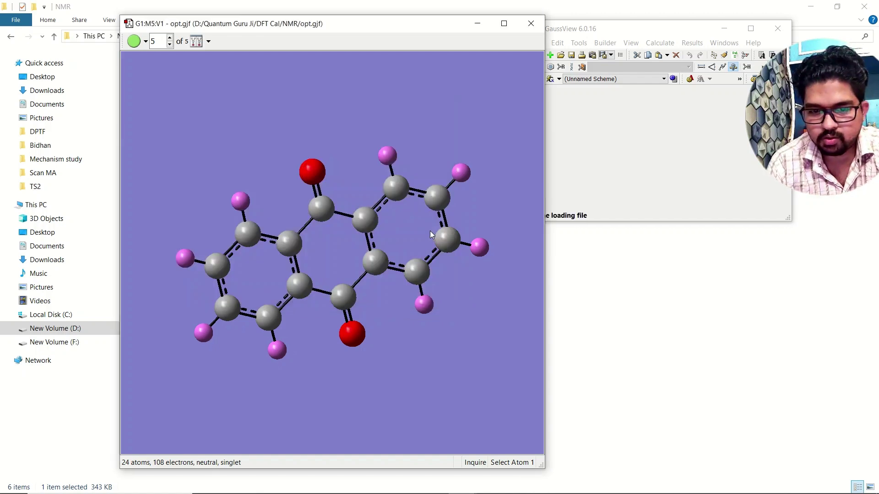
left_click(777, 28)
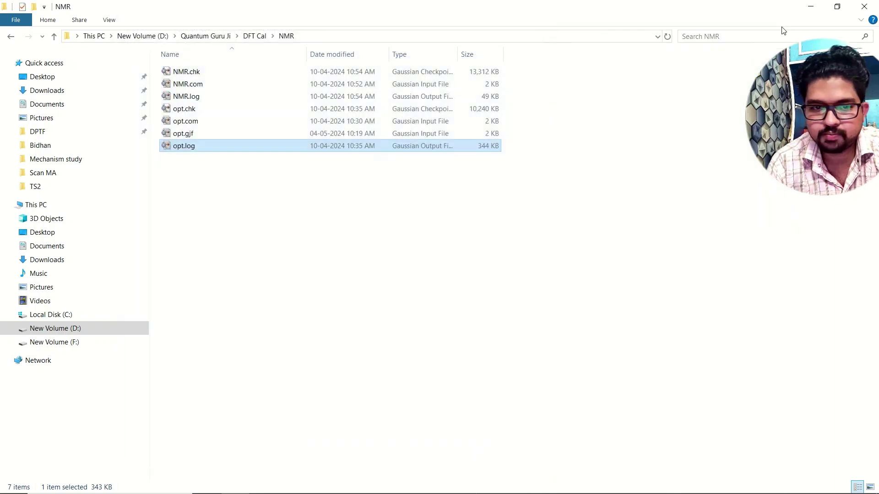
left_click(188, 137)
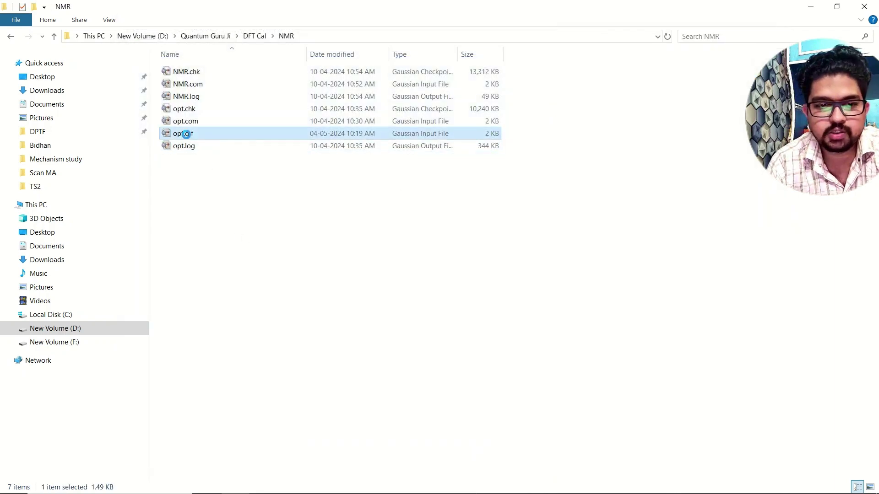
right_click(188, 138)
left_click(196, 171)
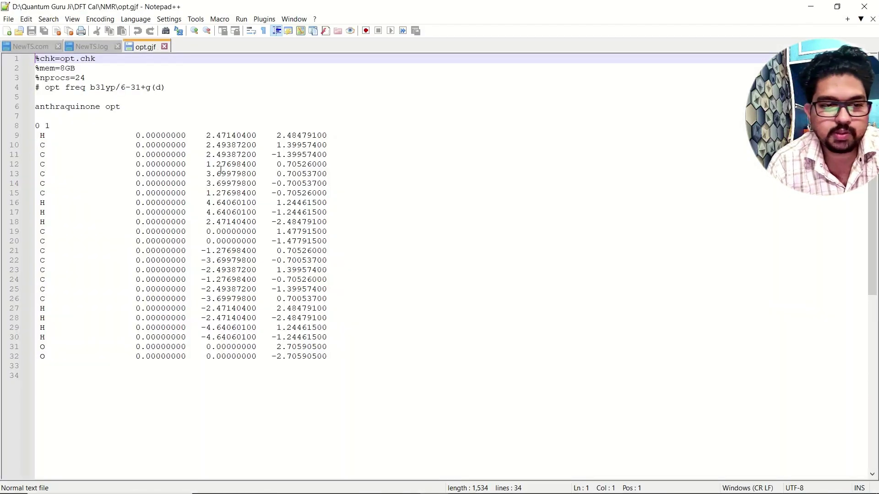
left_click_drag(31, 139, 352, 367)
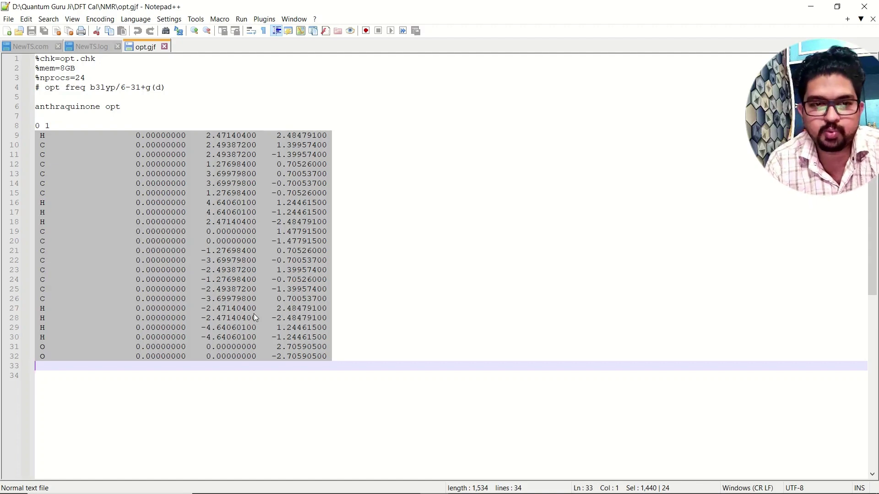
left_click(810, 7)
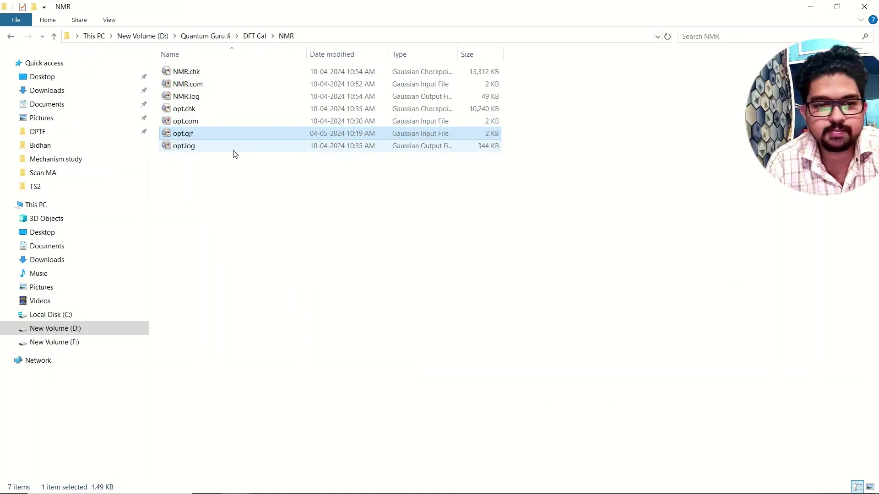
double_click(192, 146)
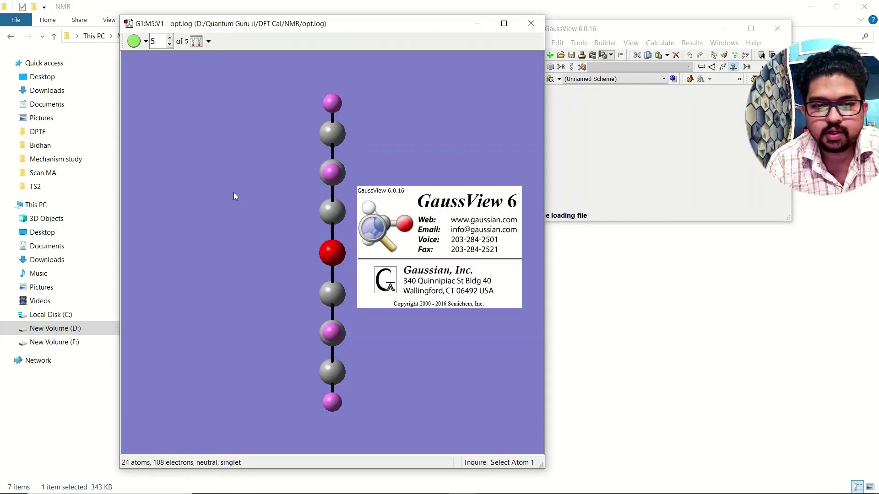
right_click(193, 209)
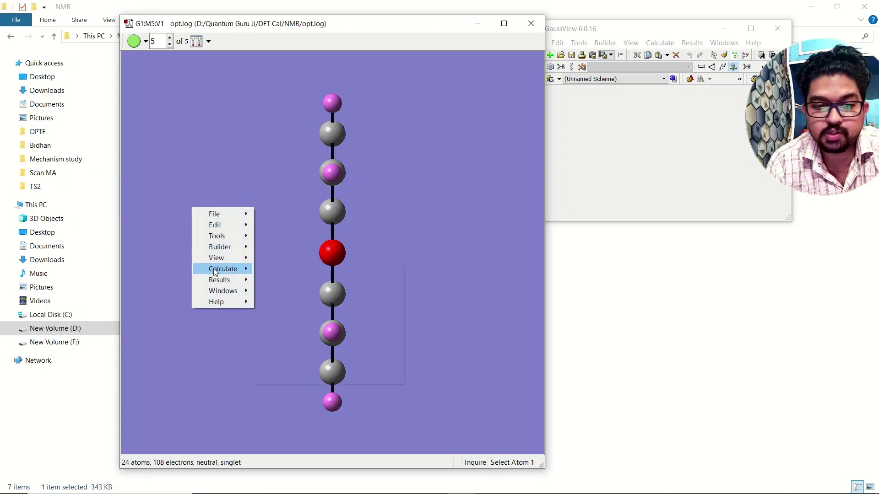
mouse_move(229, 279)
left_click(274, 265)
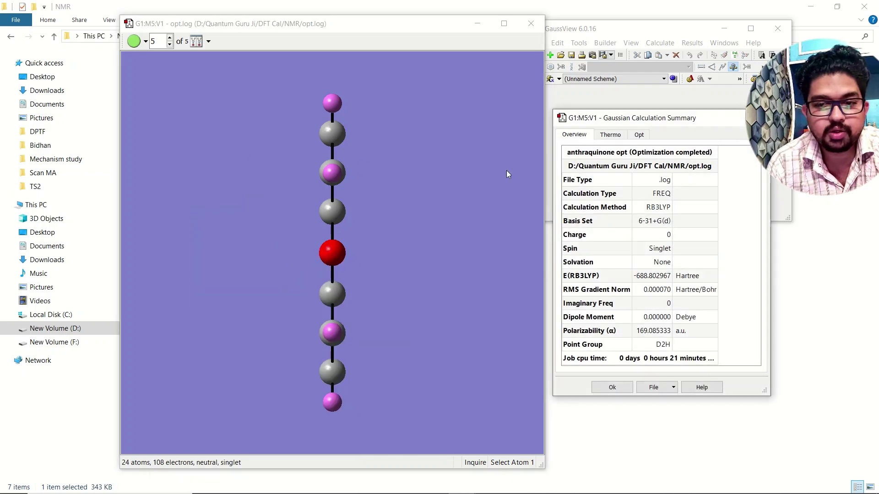
left_click(640, 135)
left_click_drag(670, 119, 211, 101)
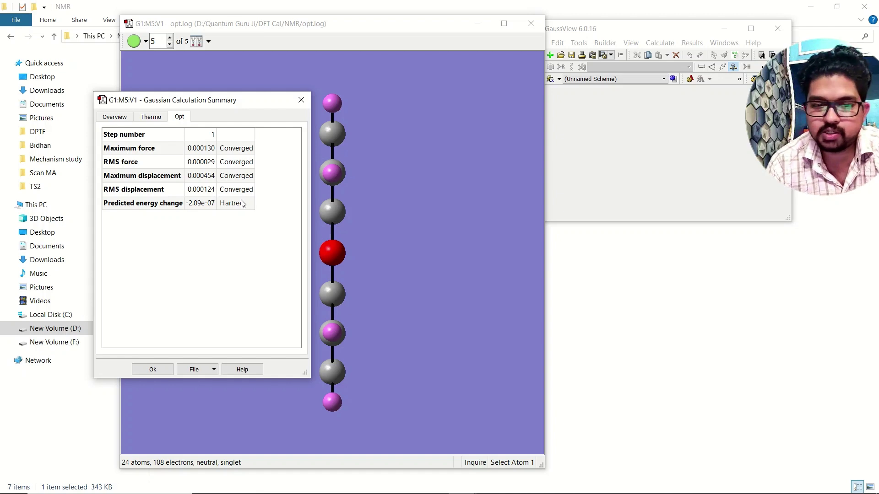
left_click(115, 117)
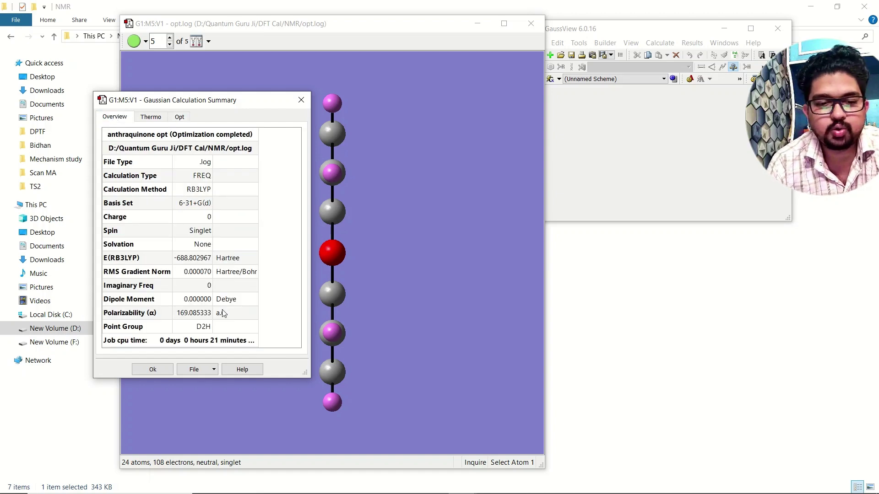
left_click(301, 100)
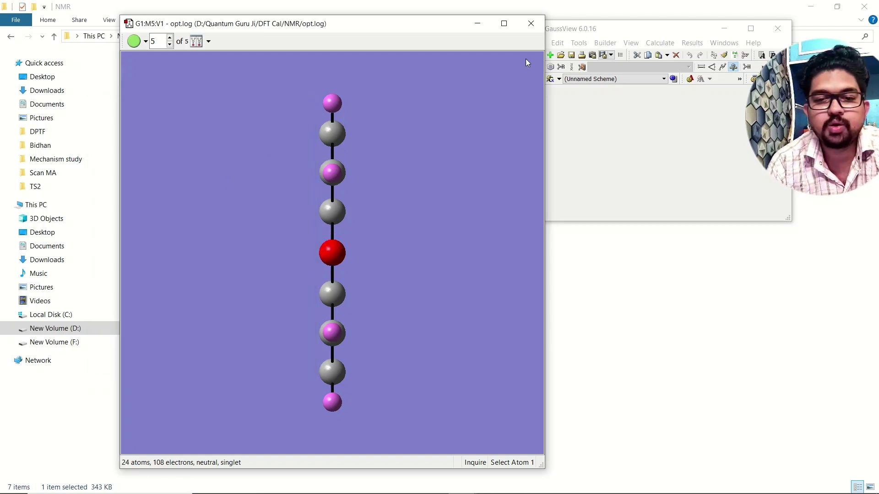
left_click(777, 28)
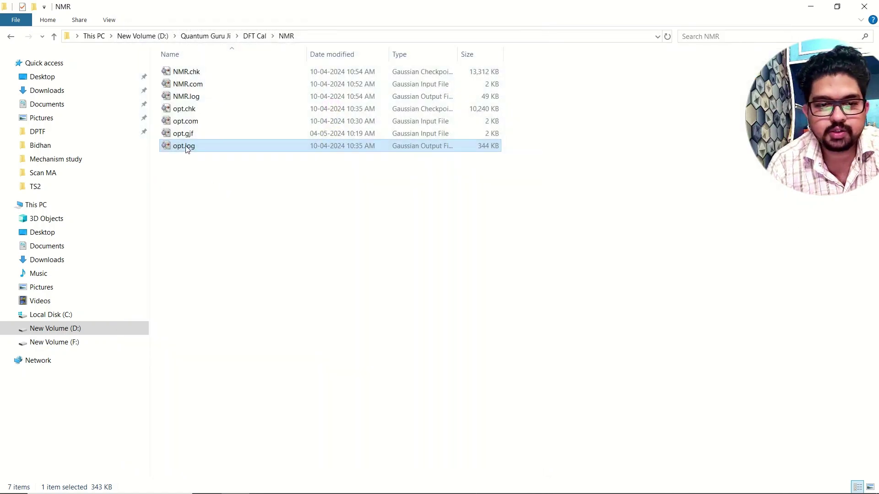
- Open opt.log in Notepad++ and locate the final Standard orientation coordinate table
right_click(186, 146)
left_click(216, 179)
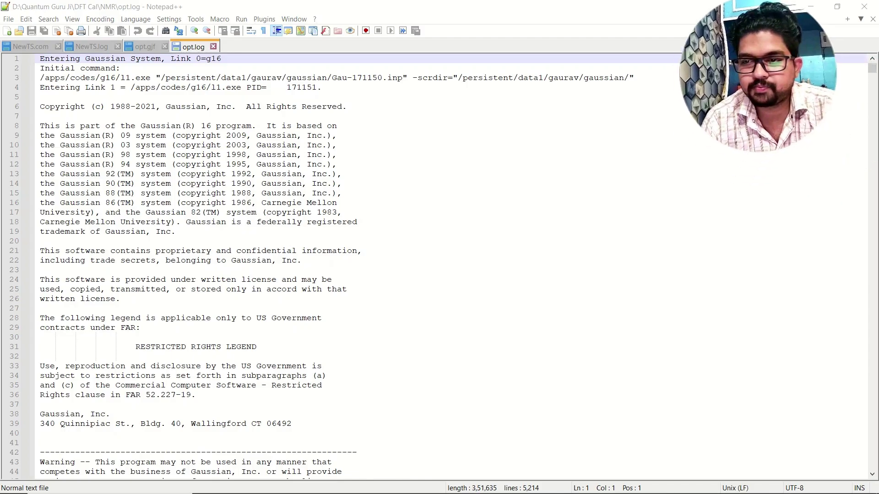
left_click_drag(872, 75, 865, 312)
left_click(187, 289)
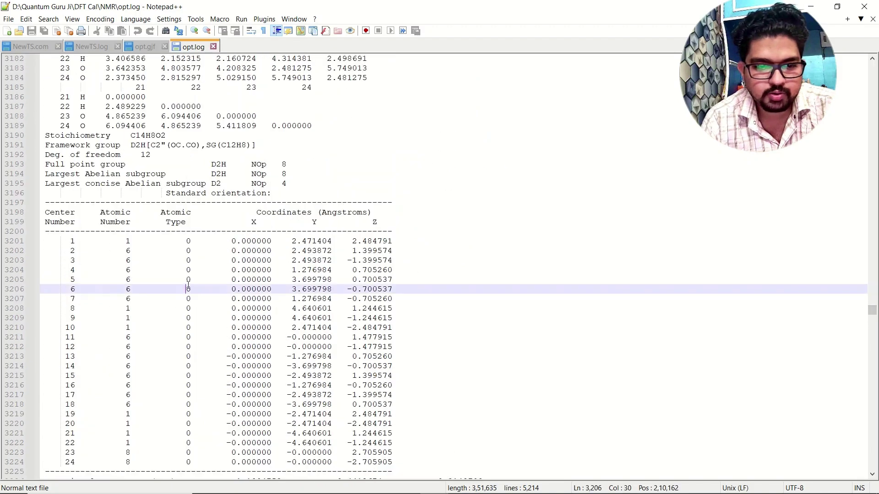
scroll(103, 257, "down", 1)
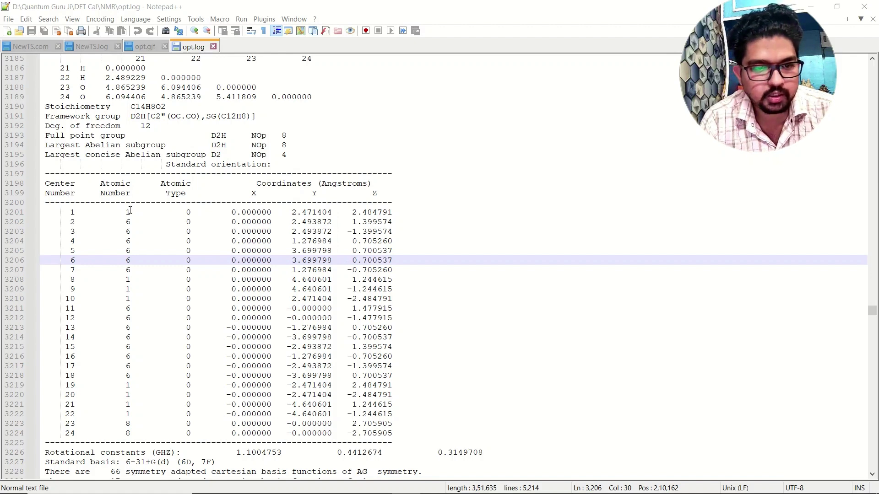
- Column-select atomic numbers and X, Y, Z coordinates for all 24 atoms, then create a new document
left_click(127, 211)
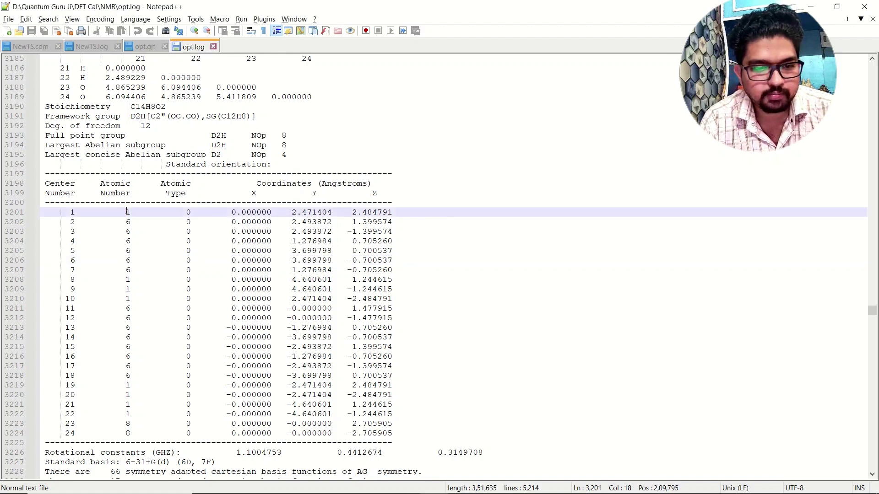
left_click_drag(127, 211, 395, 430)
key("ctrl+c")
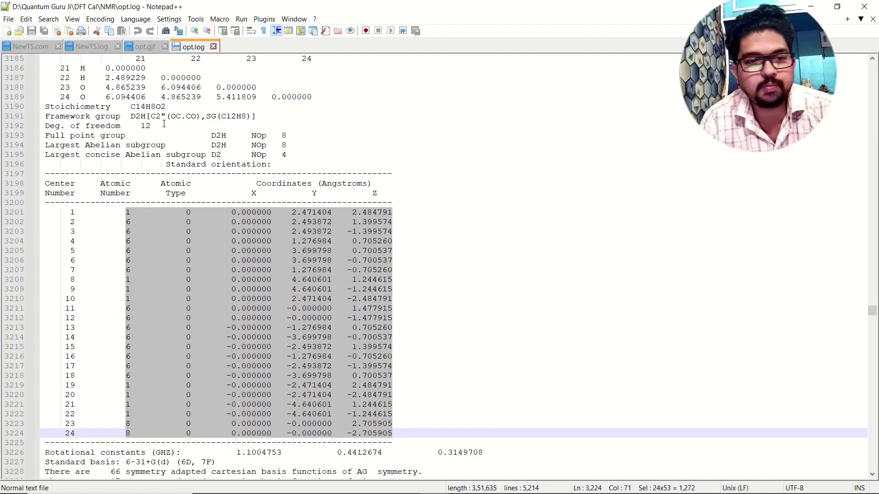
left_click(9, 19)
left_click(20, 33)
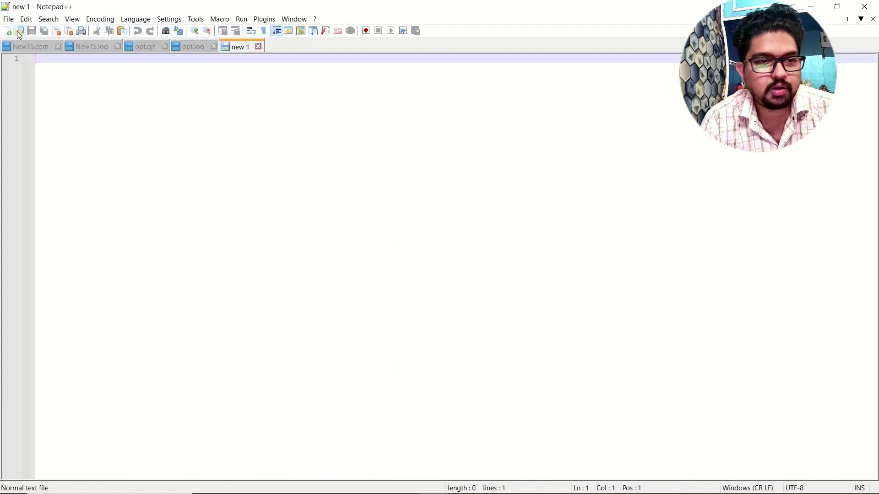
- Paste the 24-atom block into new 1 and delete the zero Atomic Type column
key("ctrl+v")
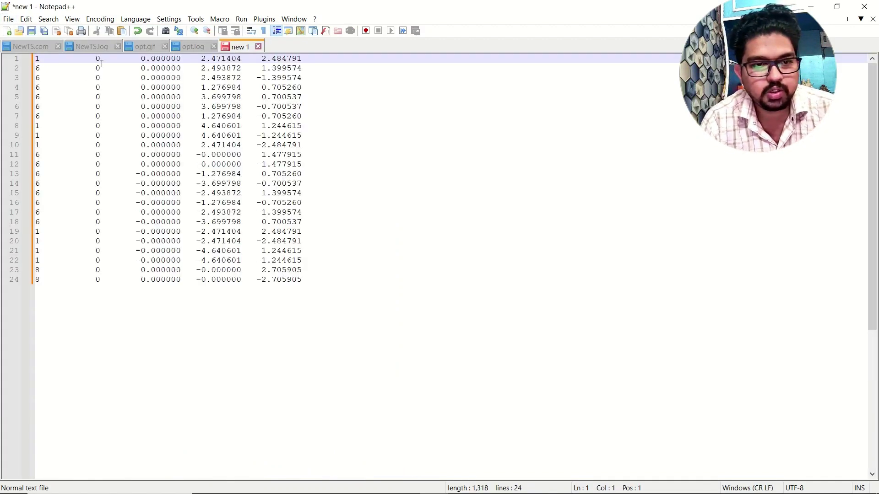
left_click(102, 60)
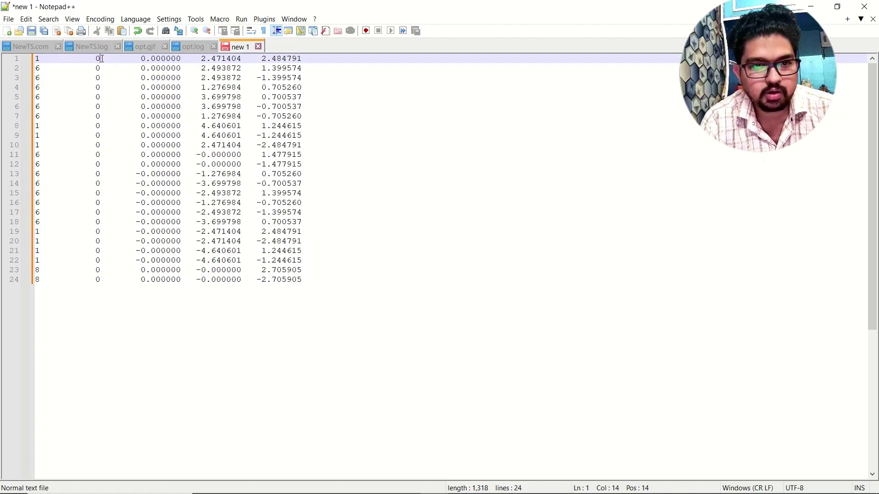
left_click_drag(102, 60, 95, 279)
key("BackSpace")
key("BackSpace")
key("BackSpace")
key("BackSpace")
key("BackSpace")
key("BackSpace")
key("BackSpace")
key("BackSpace")
key("BackSpace")
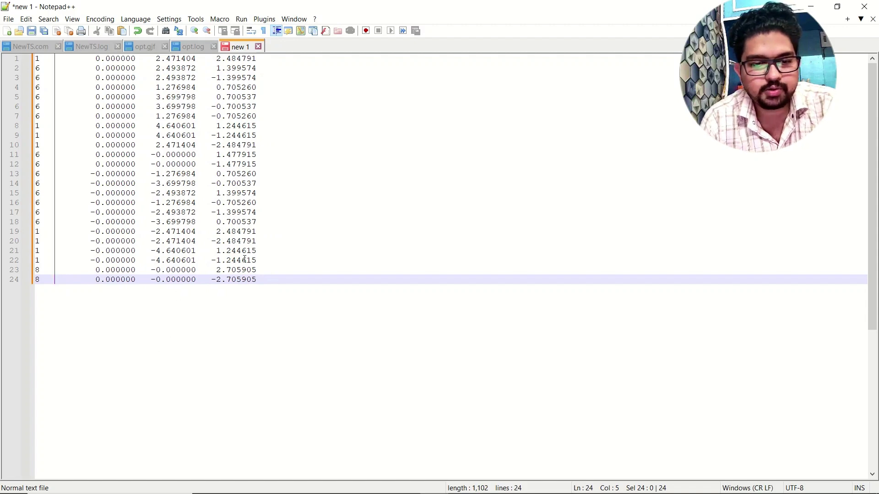
left_click(264, 283)
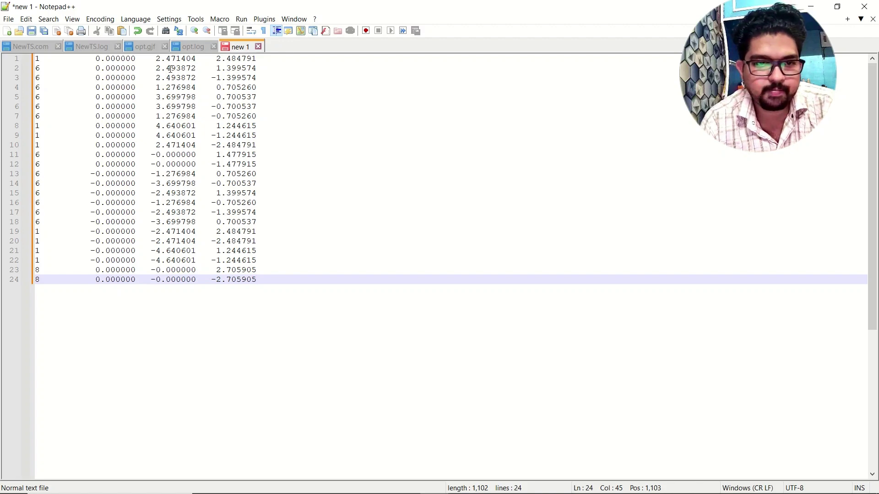
- Compare the pasted coordinates against those in opt.gjf, checking the first atom's y value
left_click(143, 47)
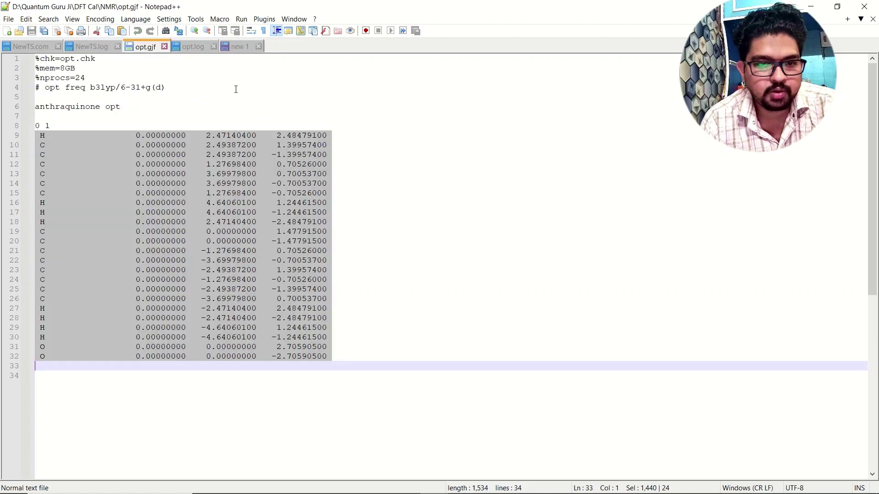
left_click(239, 47)
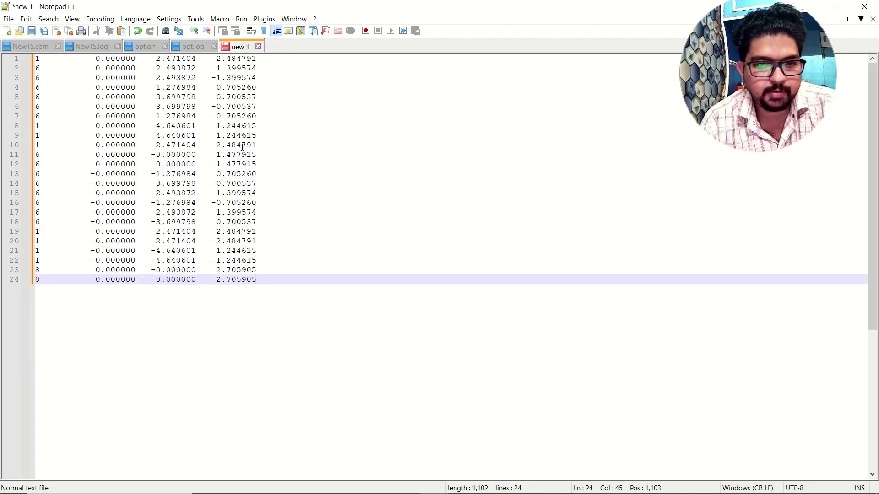
left_click(181, 125)
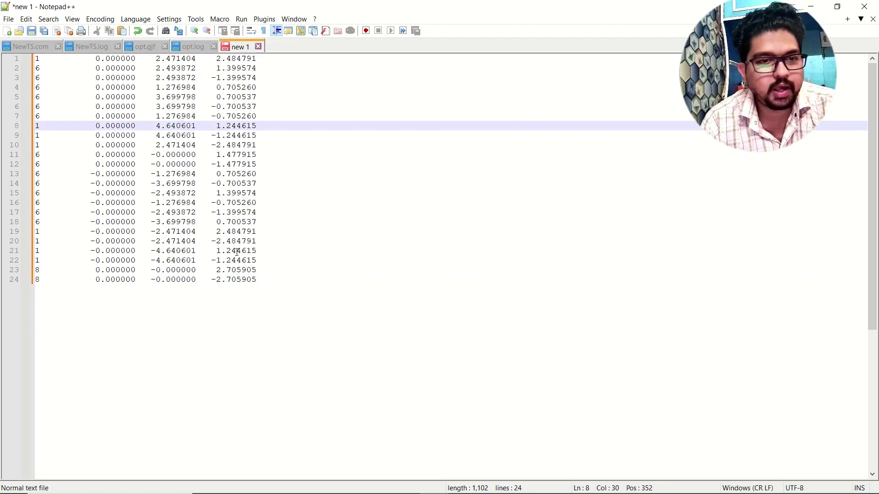
left_click(143, 47)
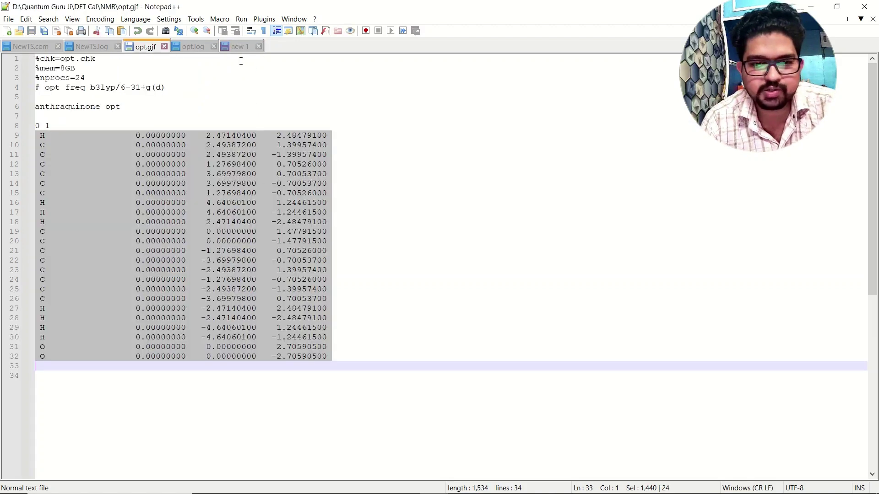
left_click(240, 47)
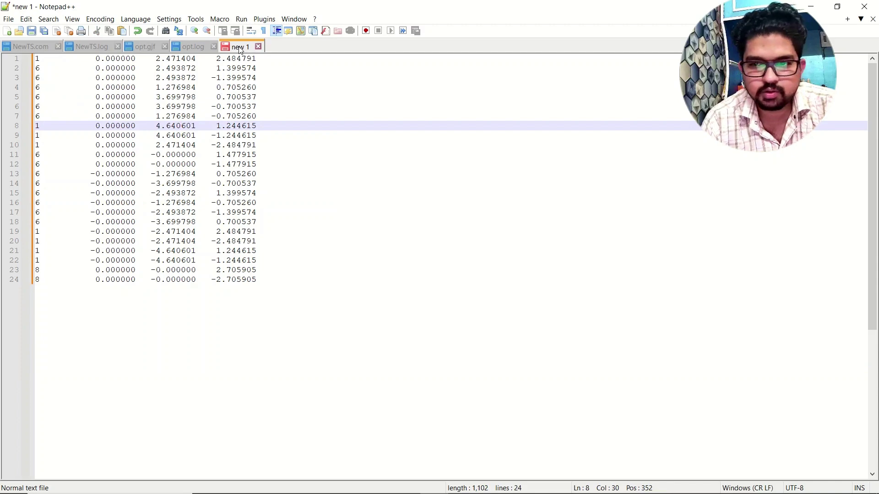
left_click(154, 49)
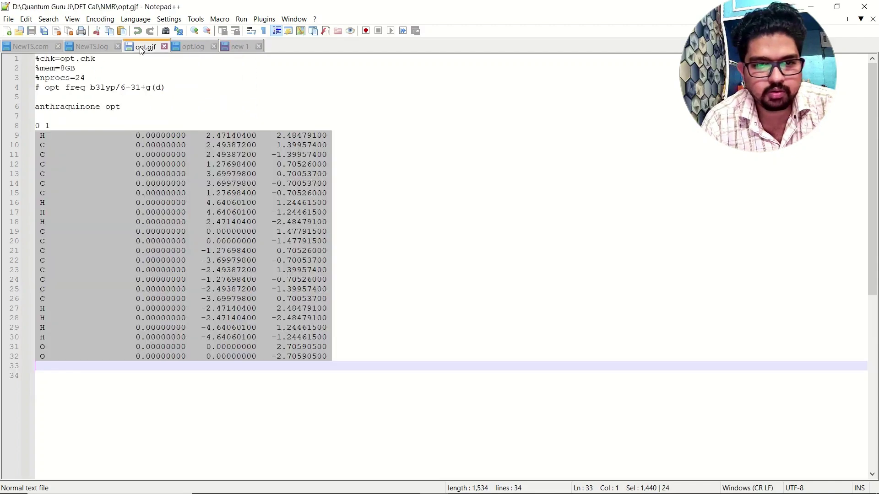
left_click(335, 154)
left_click_drag(207, 135, 252, 136)
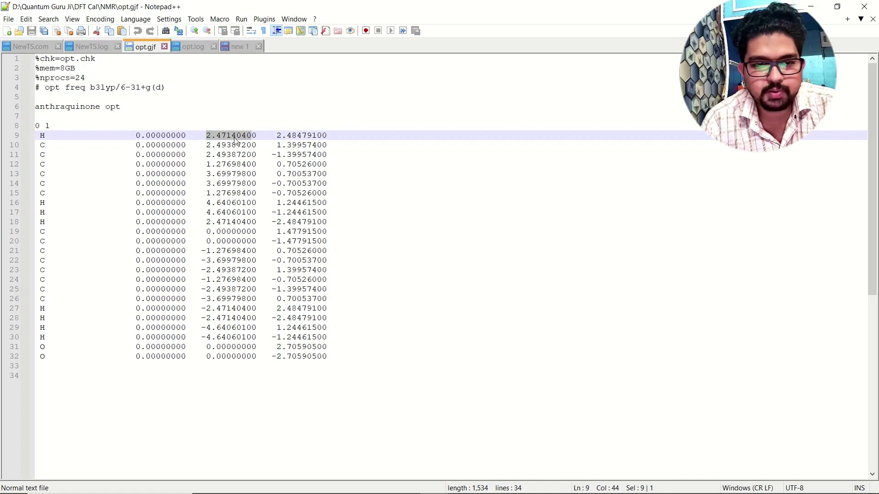
left_click(250, 41)
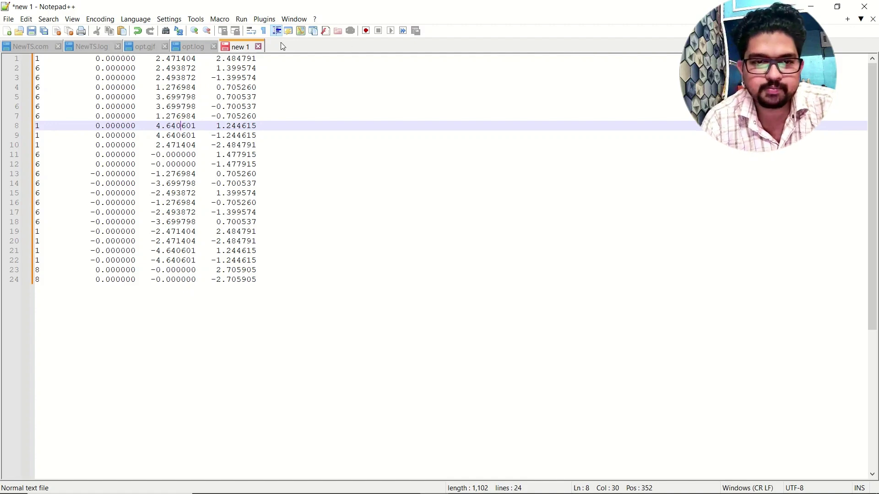
- Close new 1 without saving and minimize Notepad++
left_click(259, 46)
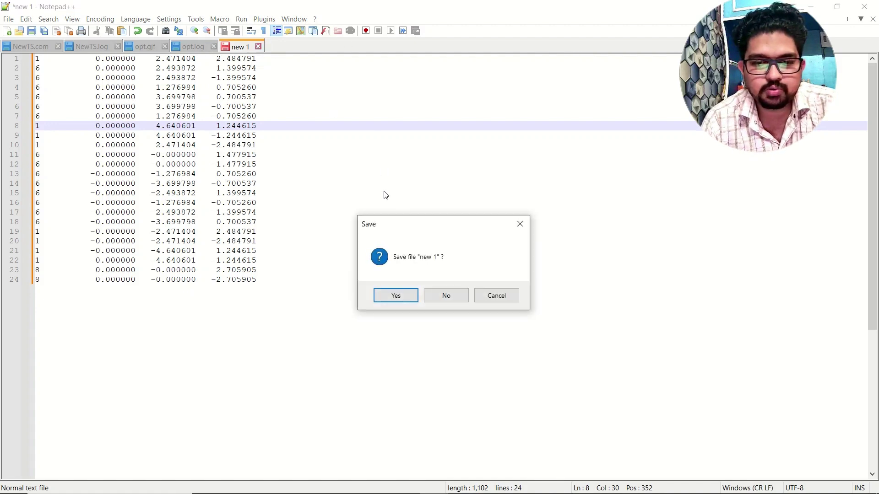
left_click(447, 296)
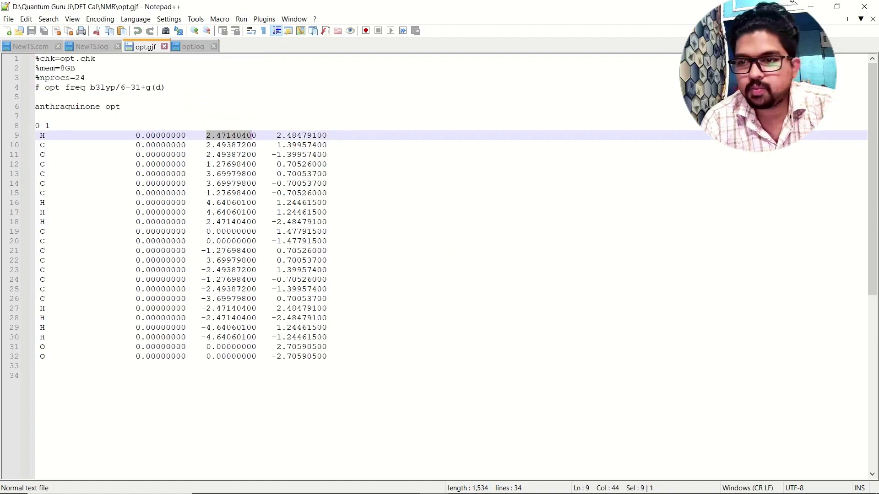
left_click(820, 10)
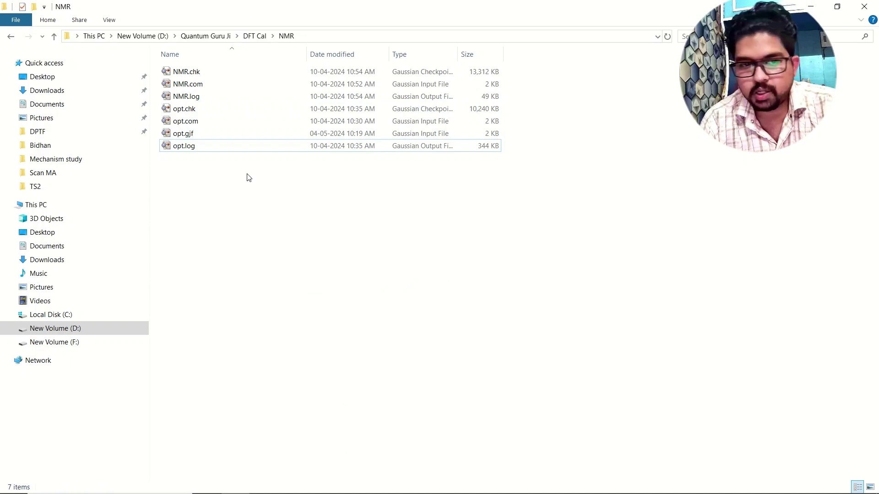
- Open NMR.com with Edit with Notepad++ from its context menu
left_click(201, 84)
right_click(200, 84)
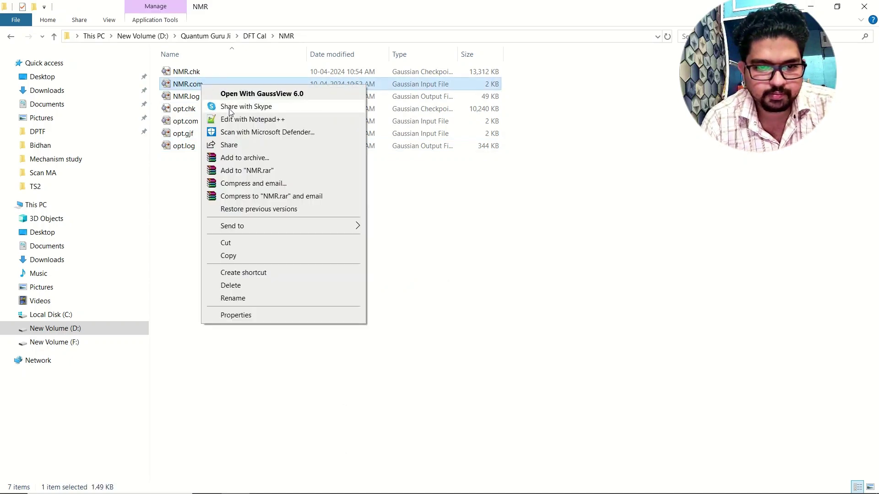
left_click(236, 118)
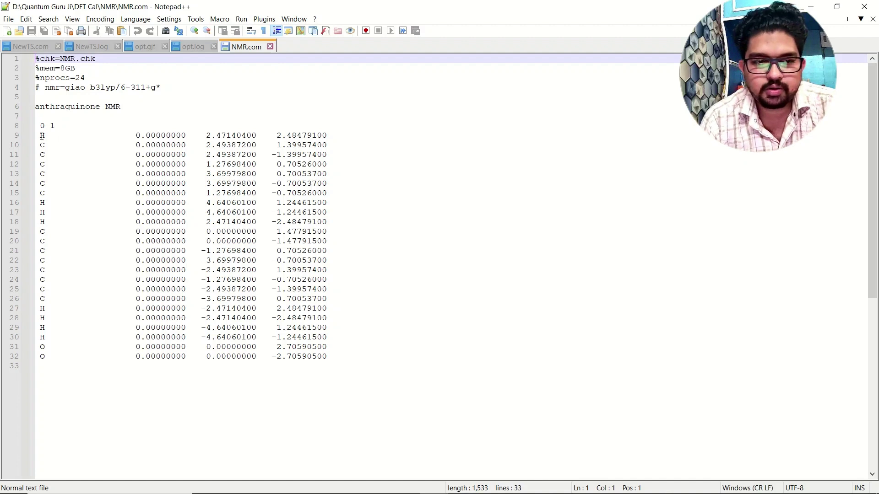
left_click_drag(42, 136, 363, 368)
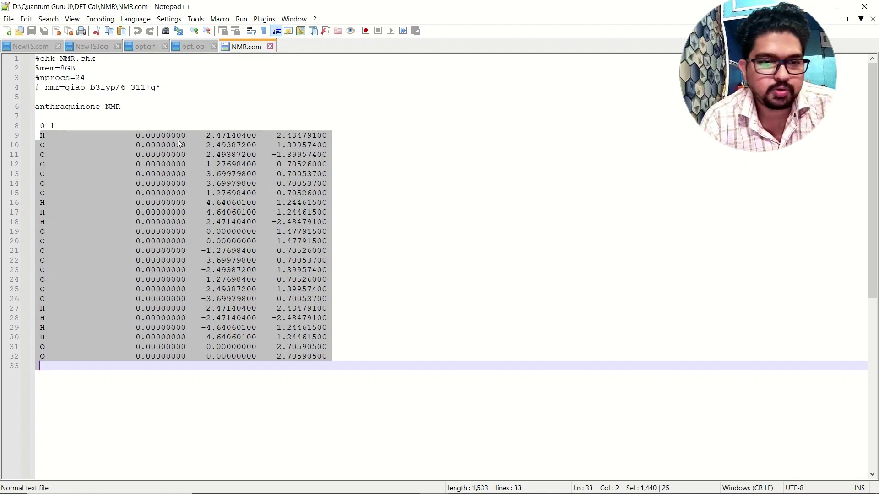
left_click(144, 49)
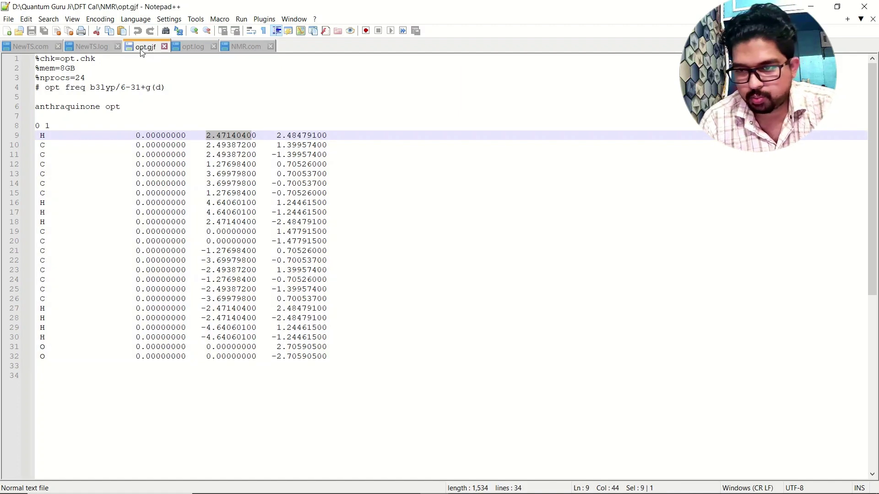
left_click_drag(36, 136, 339, 366)
left_click(249, 41)
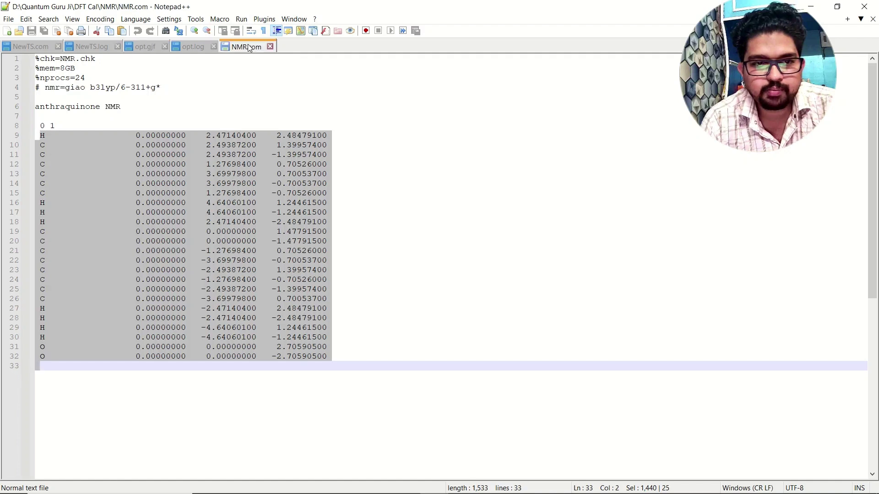
left_click(116, 163)
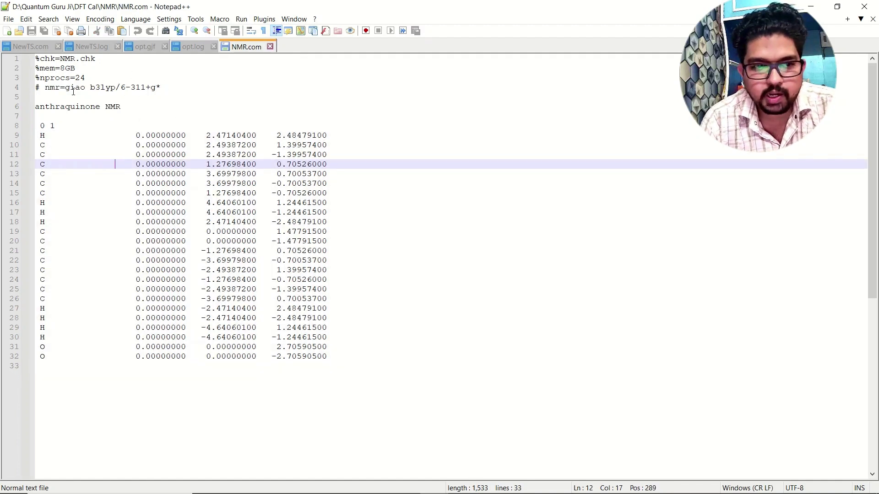
left_click_drag(45, 87, 162, 88)
left_click(87, 88)
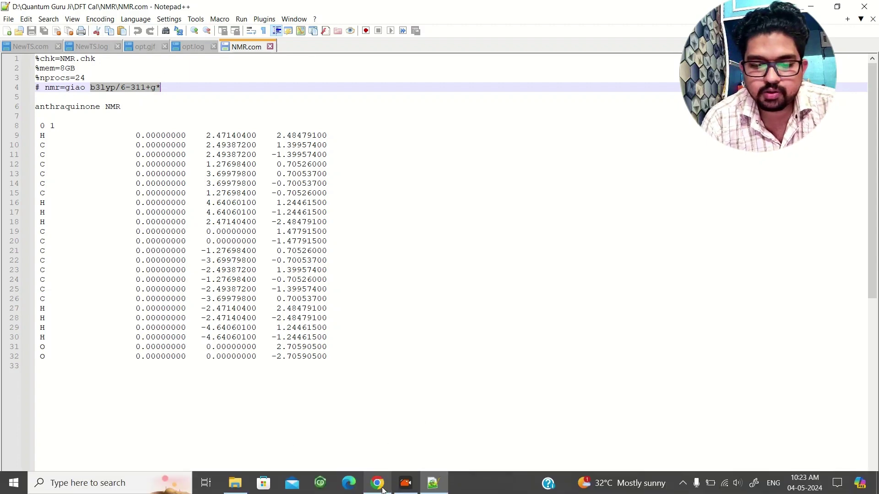
key("alt+Tab")
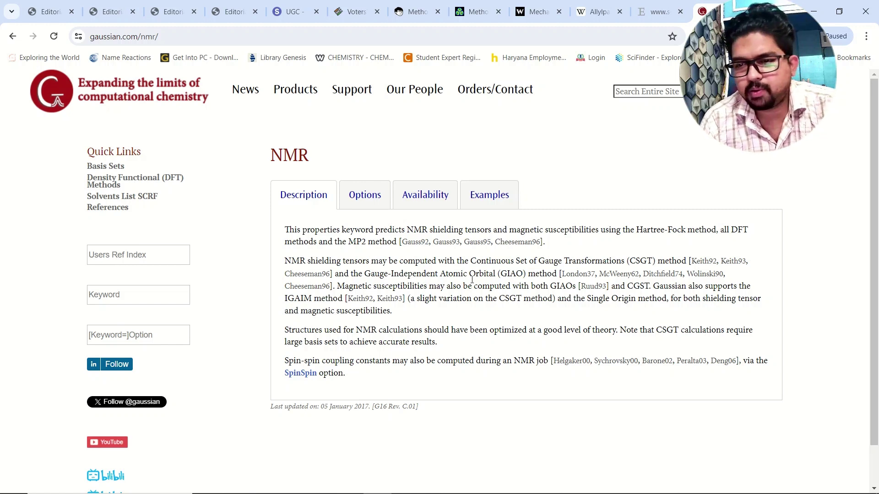
left_click_drag(364, 274, 524, 271)
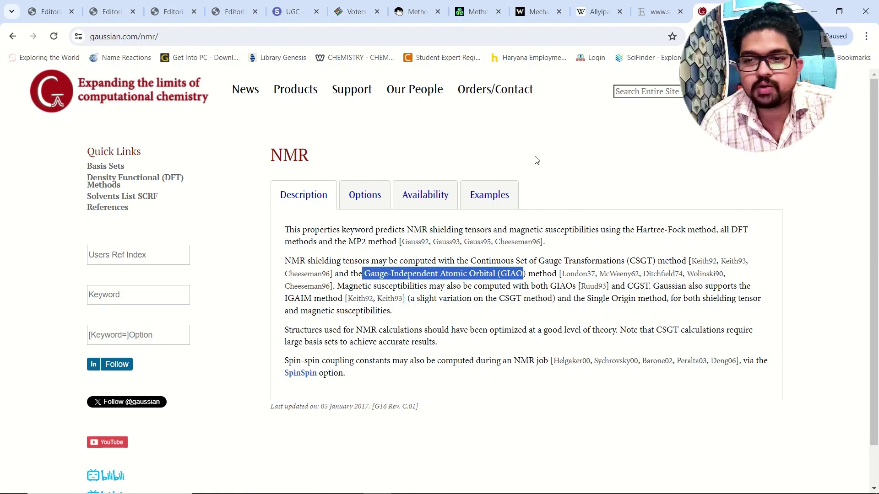
left_click(816, 11)
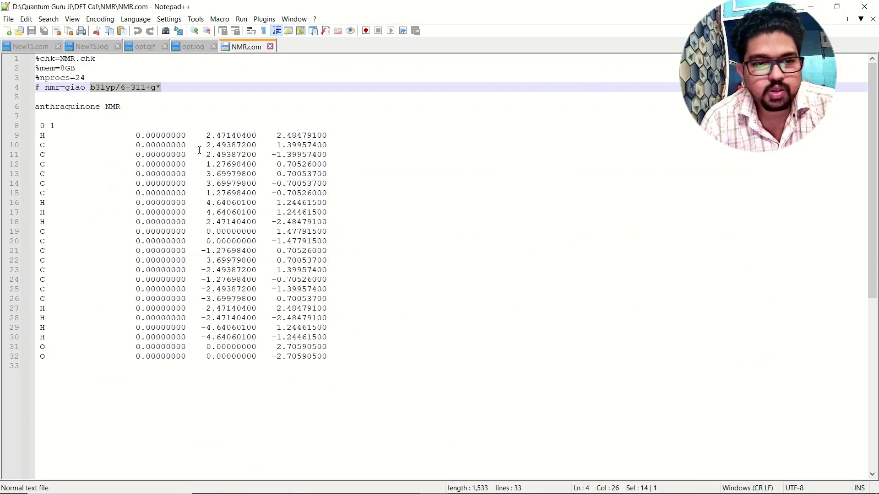
- Close the NMR.com tab and minimize Notepad++ to return to the NMR folder
left_click(185, 92)
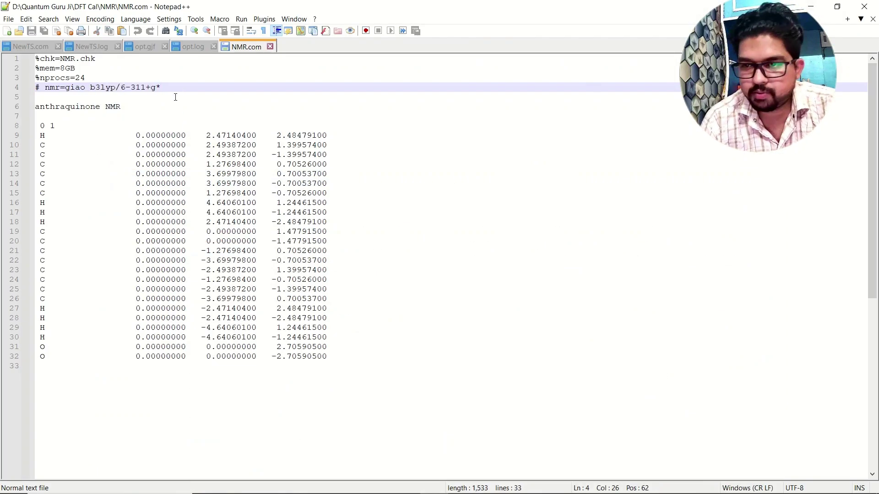
left_click(270, 47)
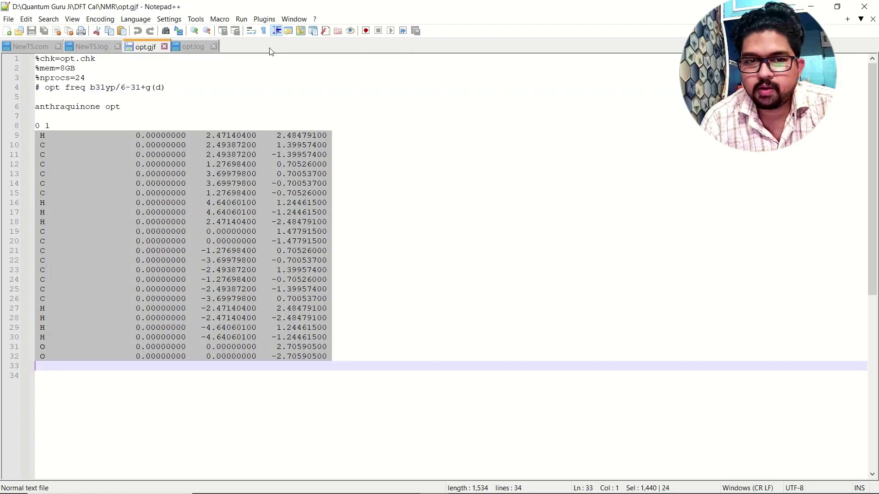
left_click(811, 7)
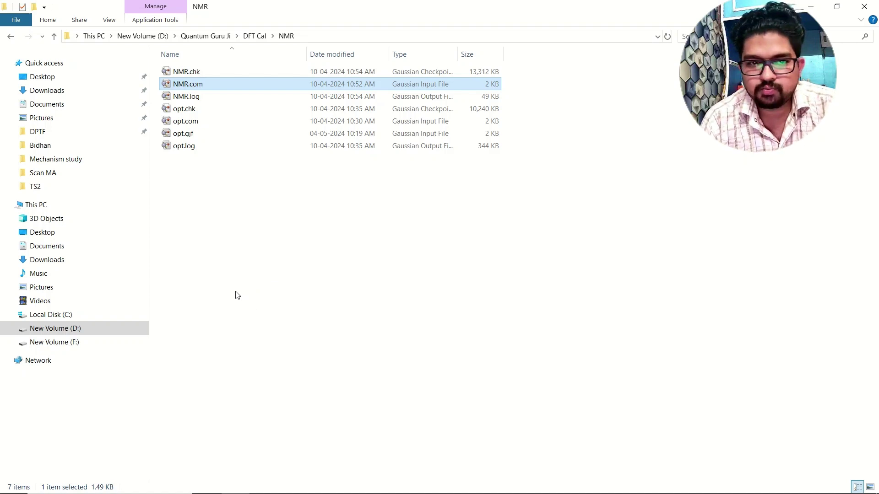
- Launch Gaussian 16W from the Start menu and move its window toward the screen centre
left_click(276, 262)
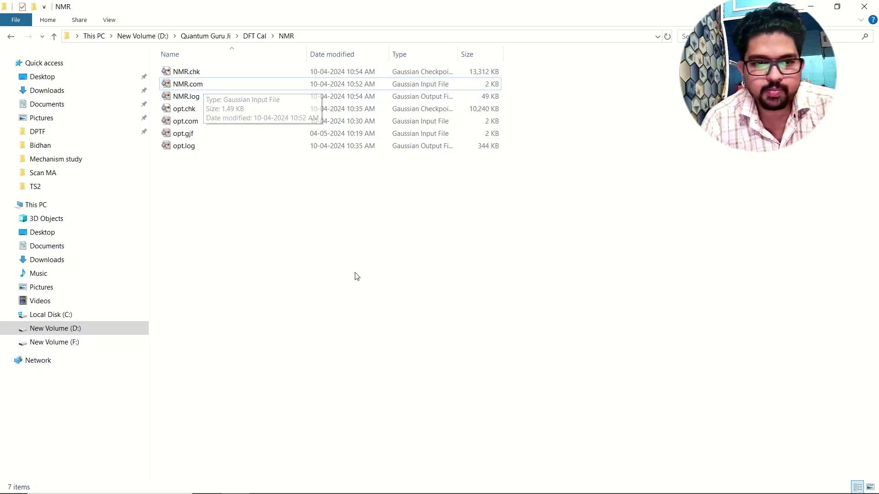
mouse_move(238, 492)
key("super")
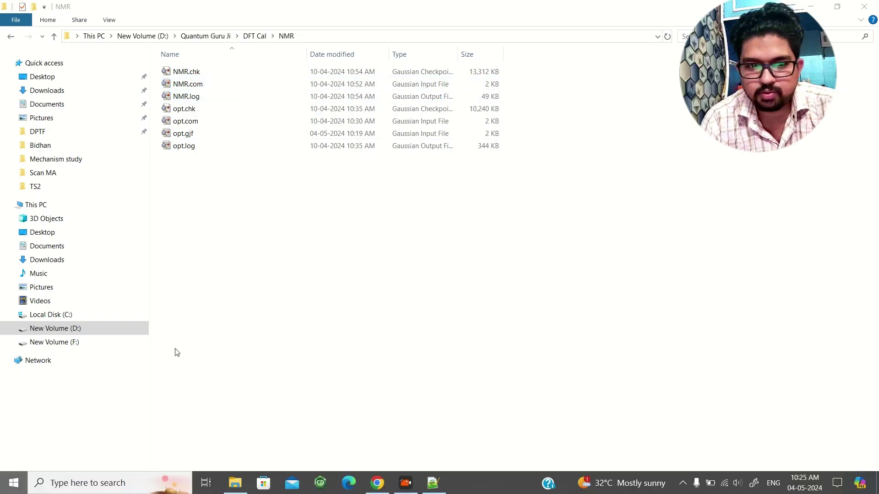
scroll(280, 349, "down", 5)
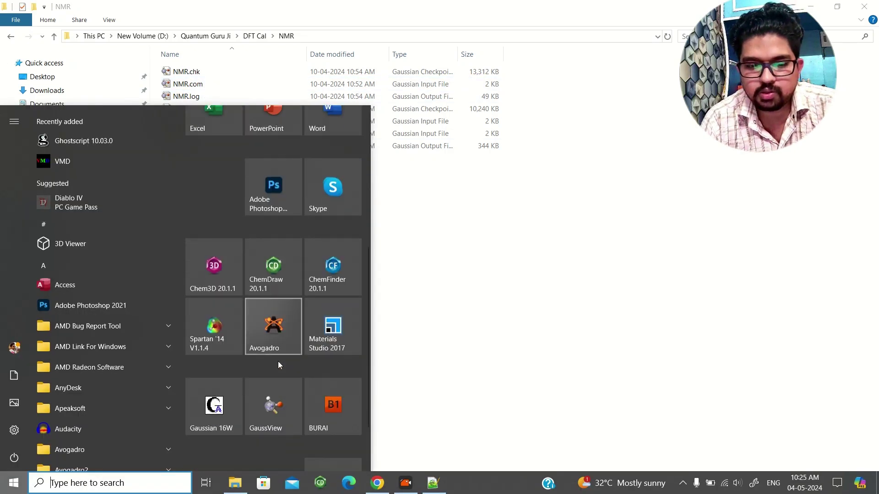
left_click(225, 408)
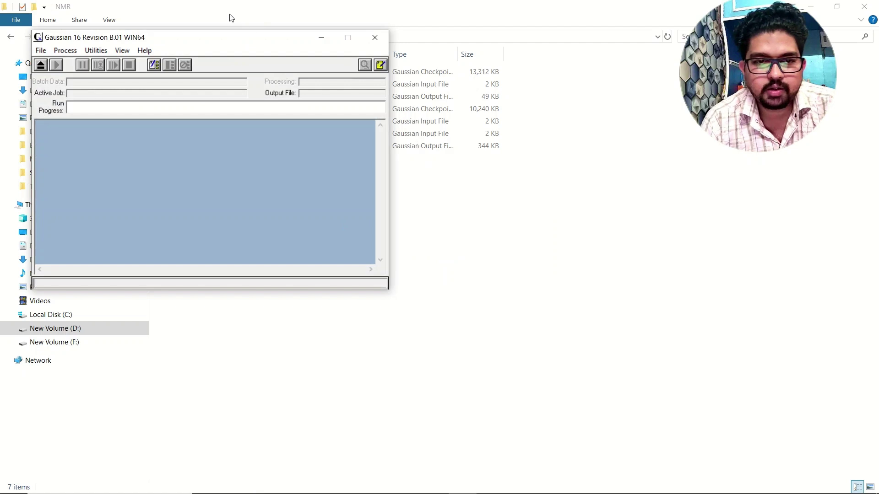
left_click_drag(216, 36, 383, 137)
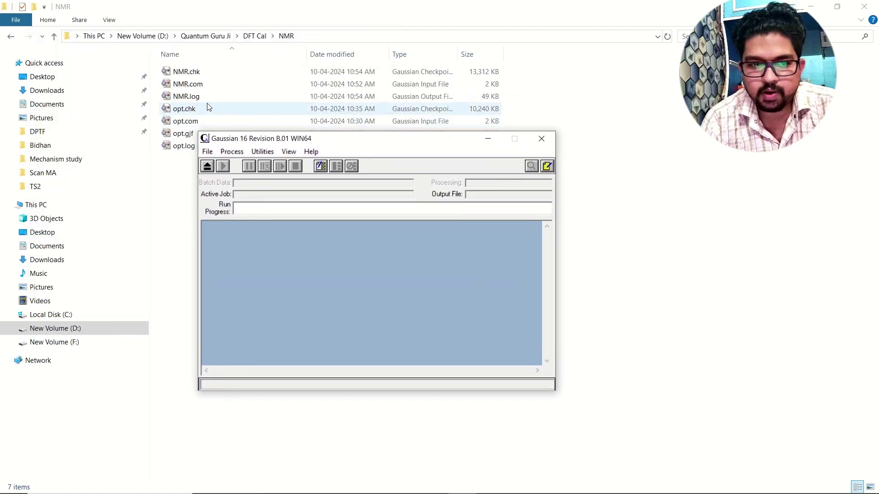
- Drag NMR.com from the NMR folder onto Gaussian to load it as the active job
left_click(202, 85)
key("ctrl+a")
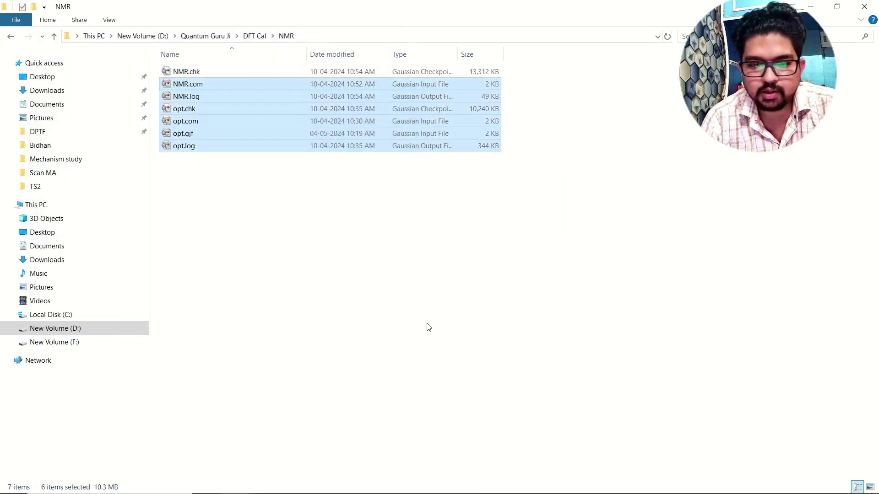
left_click(429, 325)
left_click(461, 484)
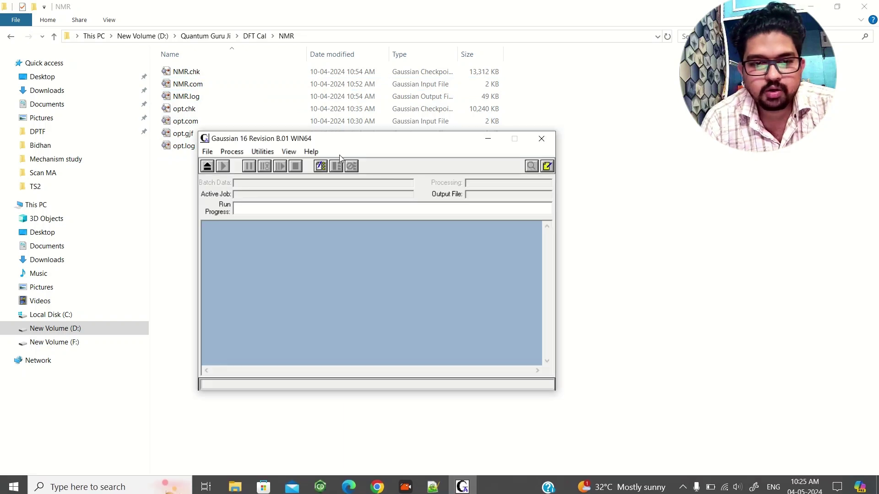
left_click_drag(188, 84, 343, 263)
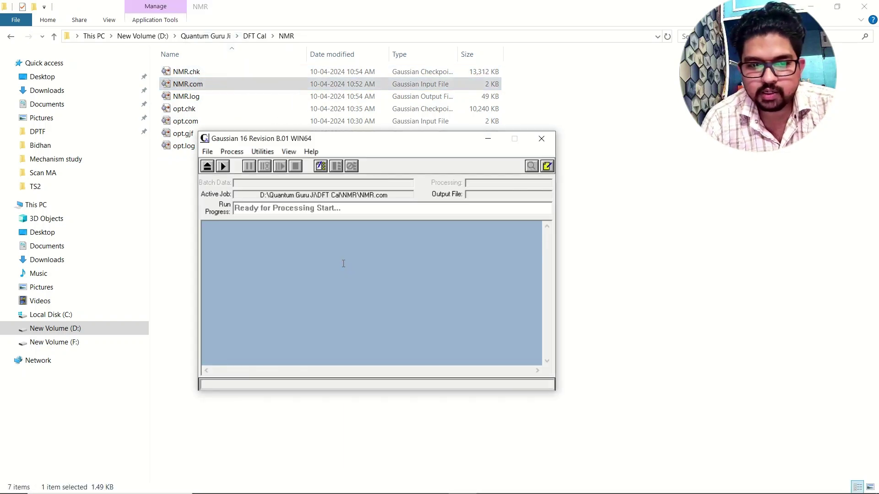
- Remove the %mem=8GB and %nprocs=24 lines from NMR.com, keeping %chk=NMR.chk, and exit Job Edit
left_click(209, 153)
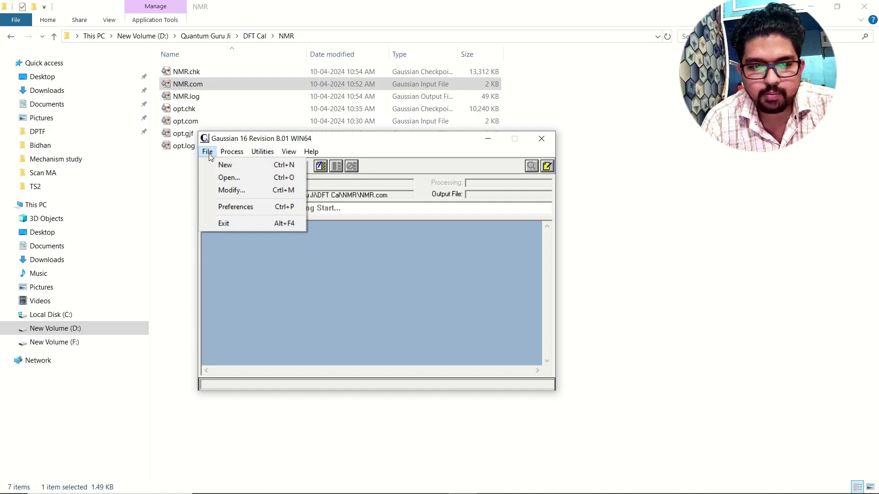
left_click(227, 191)
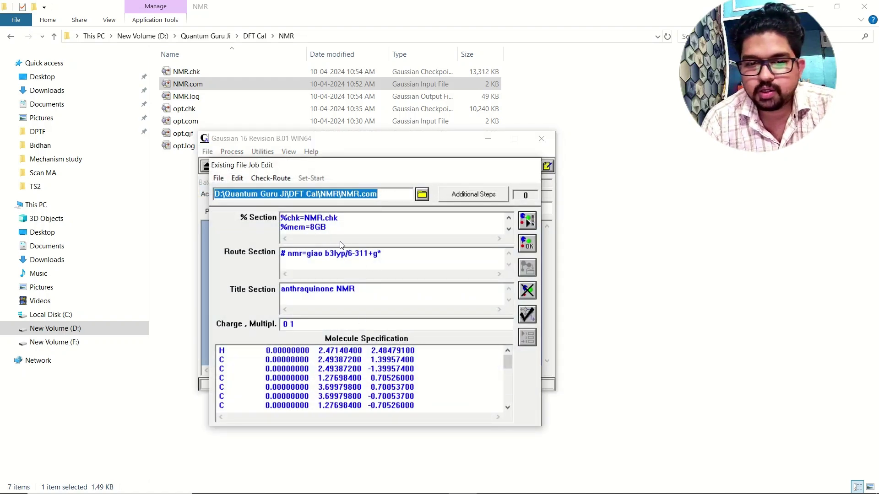
scroll(332, 231, "down", 1)
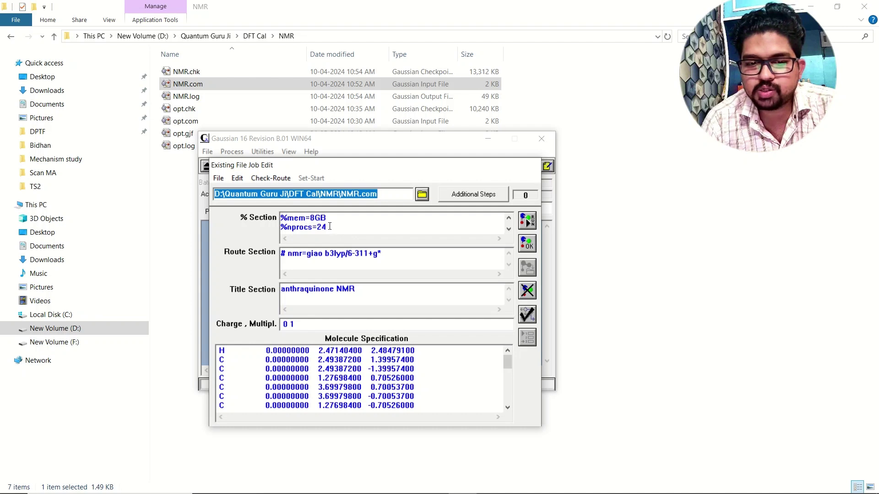
left_click_drag(331, 228, 282, 220)
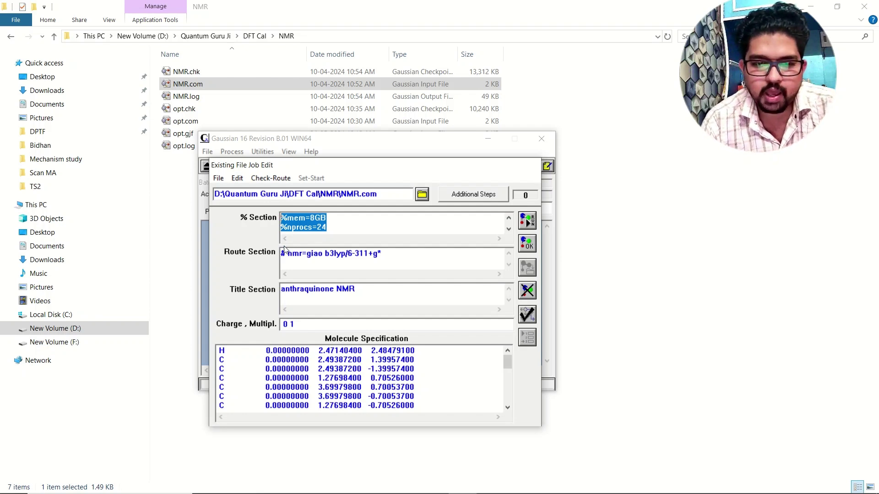
type("%chk=NMR.chk")
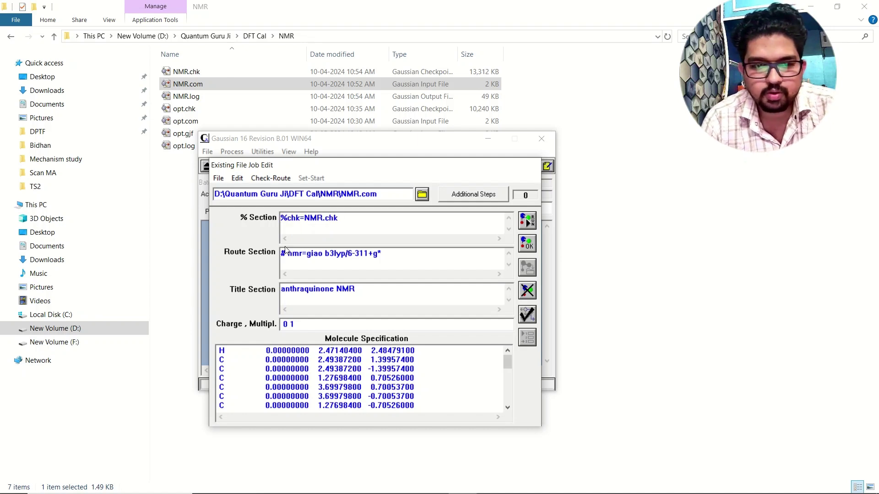
left_click(247, 151)
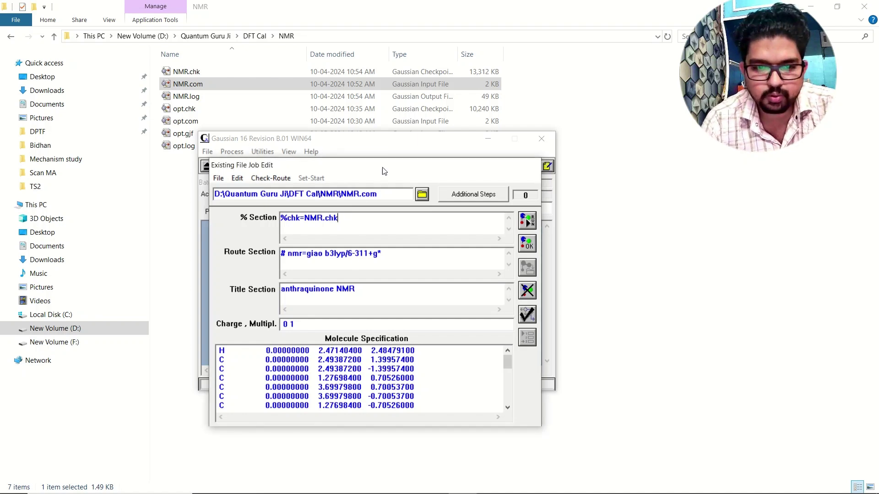
left_click_drag(379, 167, 434, 143)
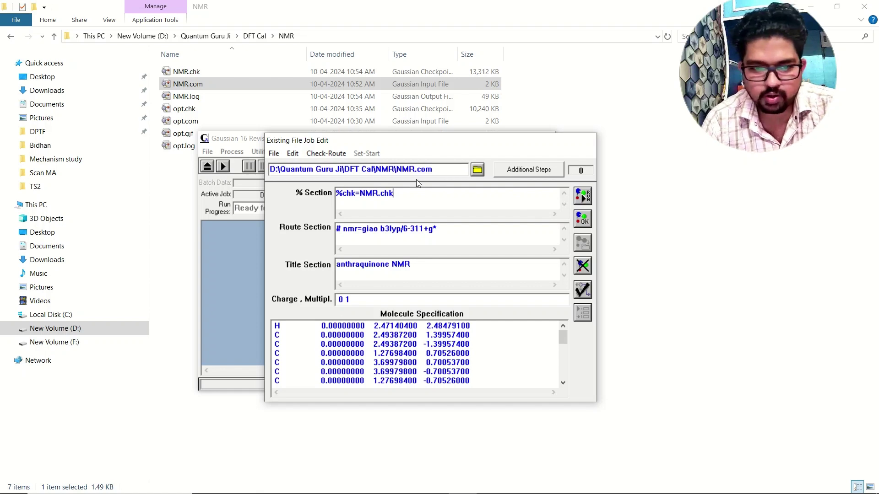
left_click(273, 153)
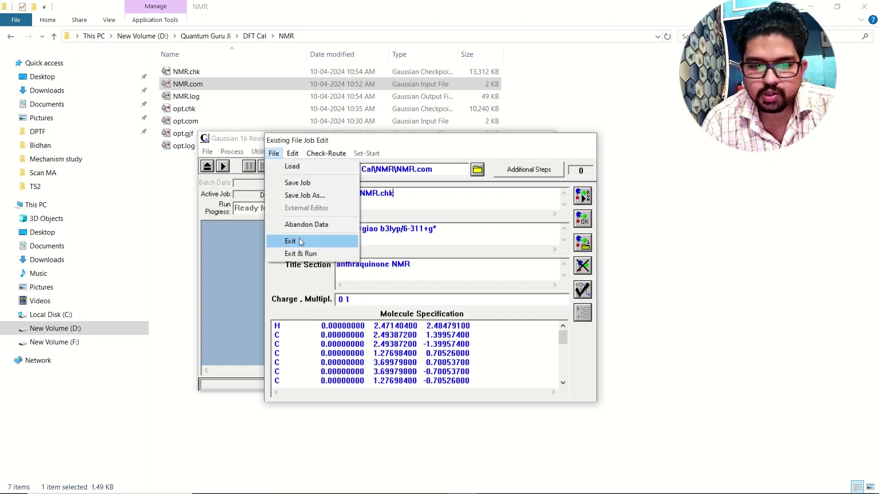
left_click(299, 238)
- Open Gaussian's File > Preferences dialog and move it up to the right
left_click(233, 152)
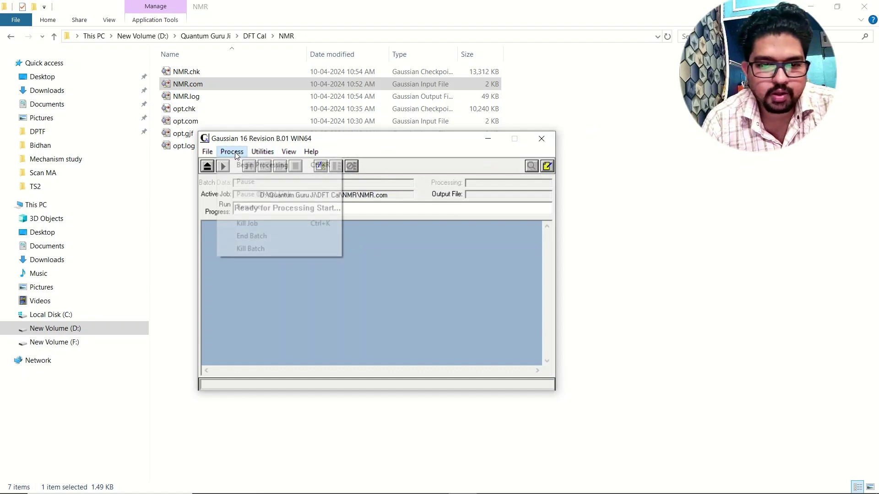
mouse_move(257, 156)
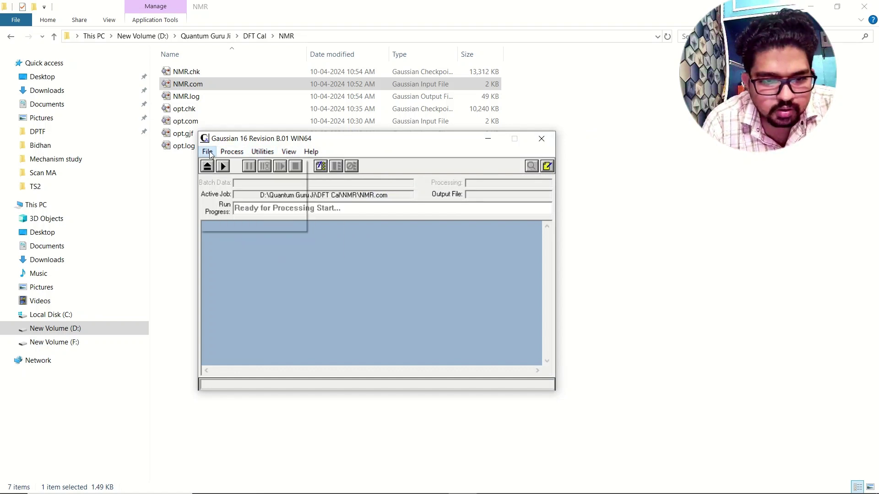
mouse_move(208, 155)
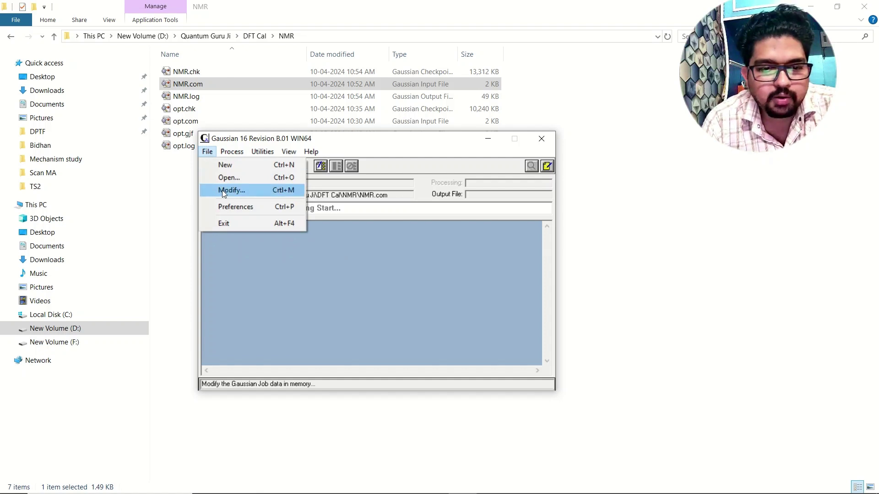
left_click(232, 205)
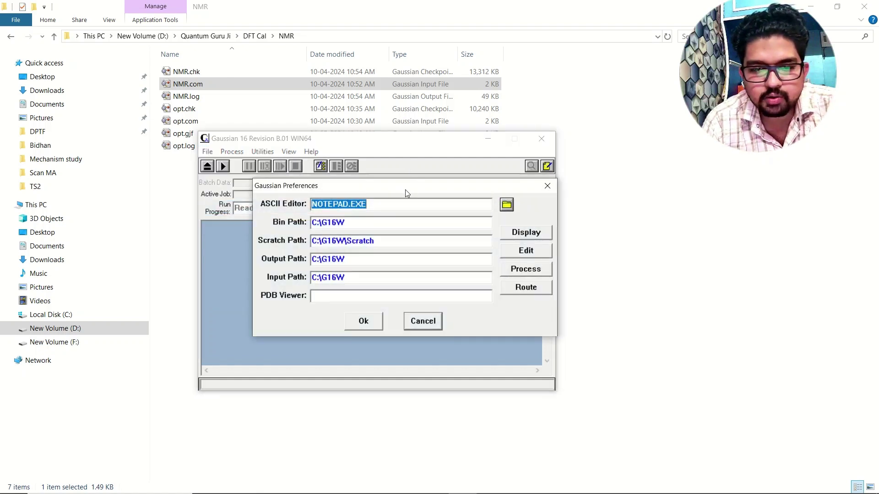
left_click_drag(405, 189, 473, 135)
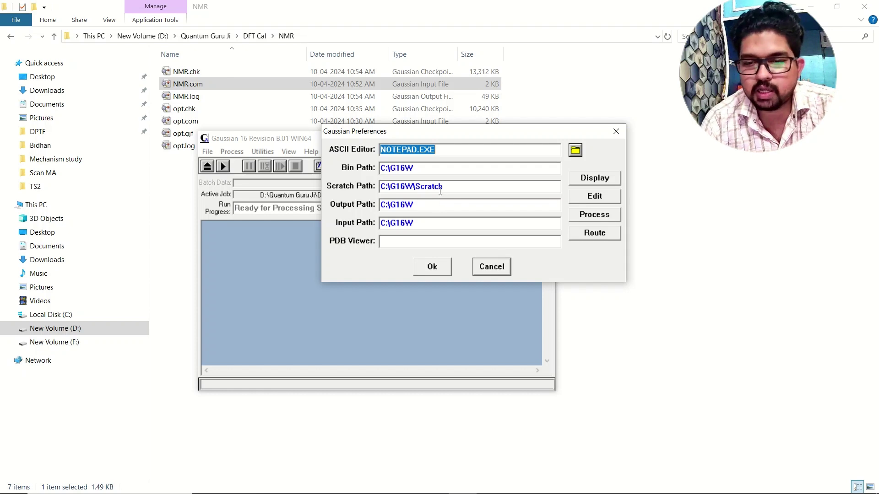
- Create the missing Default.Rou route file from Preferences and ready its Notepad window for typing
left_click(594, 233)
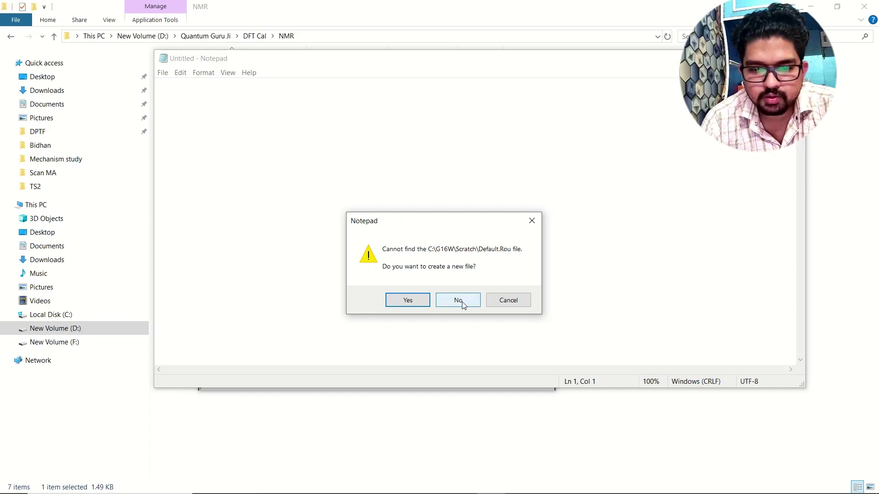
left_click(418, 302)
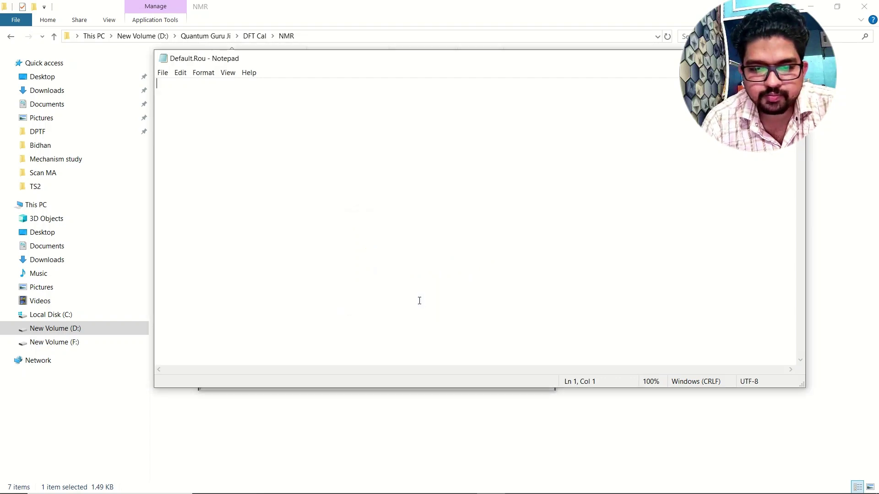
left_click_drag(306, 62, 373, 261)
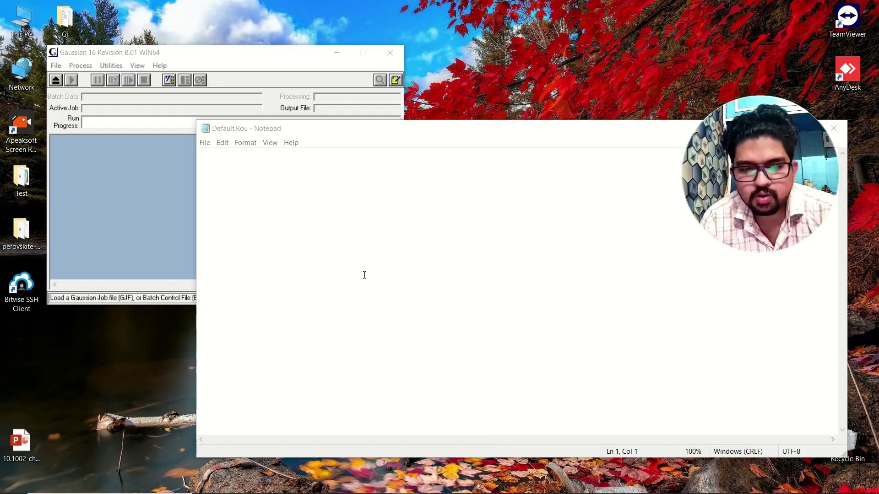
left_click(262, 169)
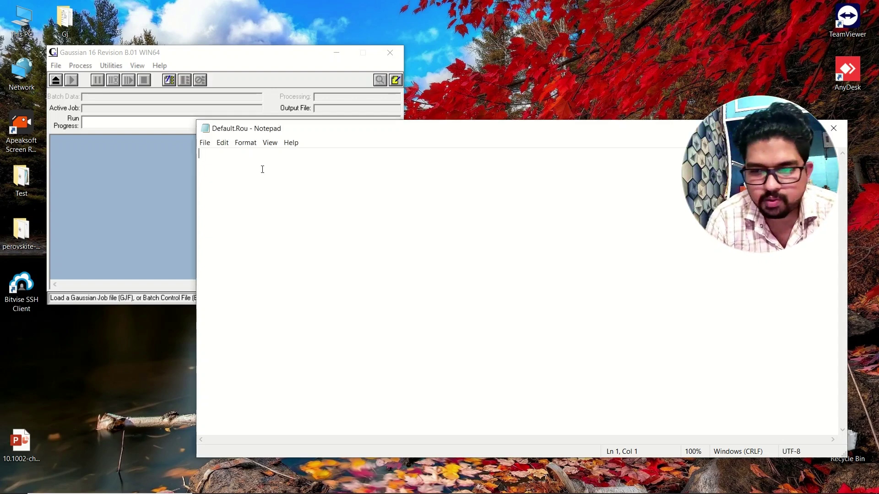
- Write -P- 4 on the first line of Default.Rou and -M- on the second, memory value blank
type("-M-")
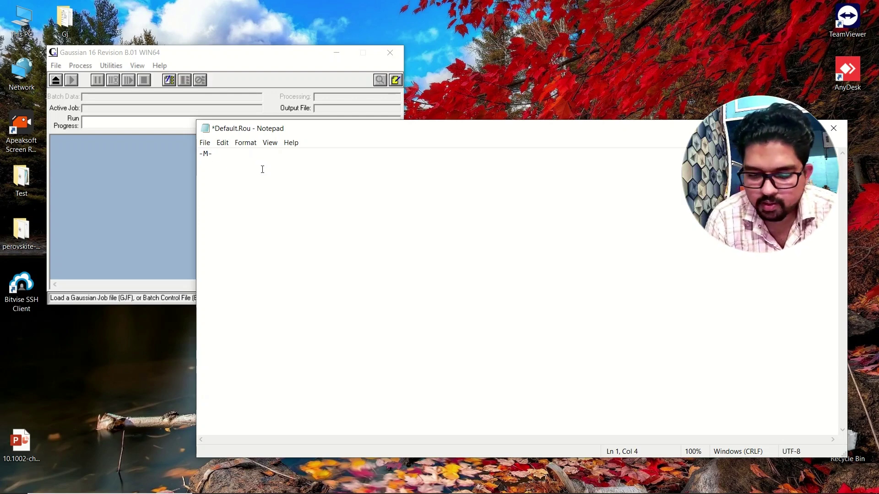
key("Left")
key("Left")
key("Return")
key("Up")
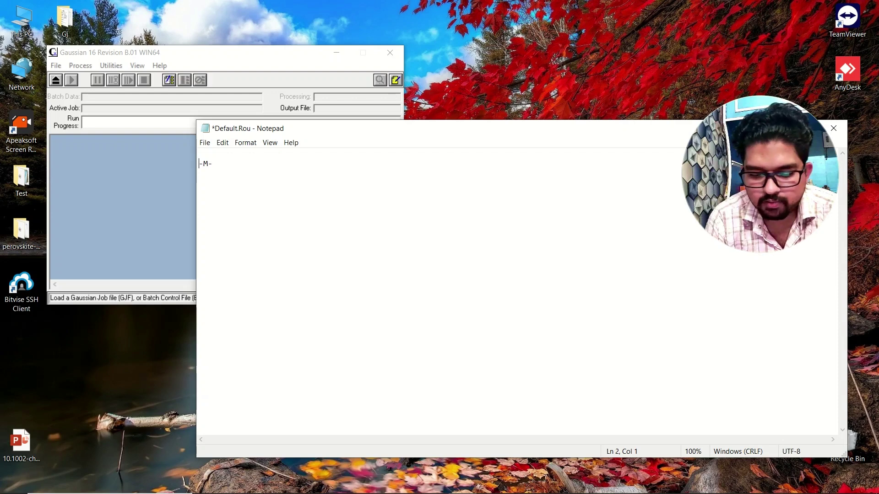
type("-P")
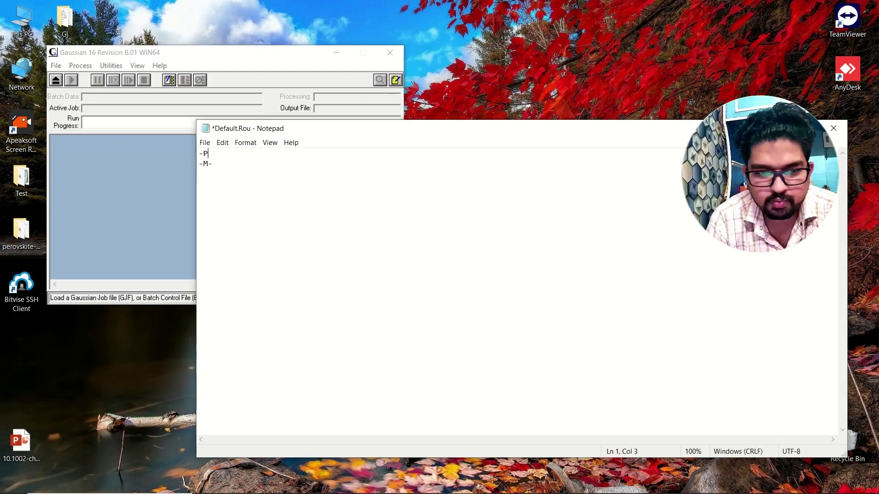
type("-")
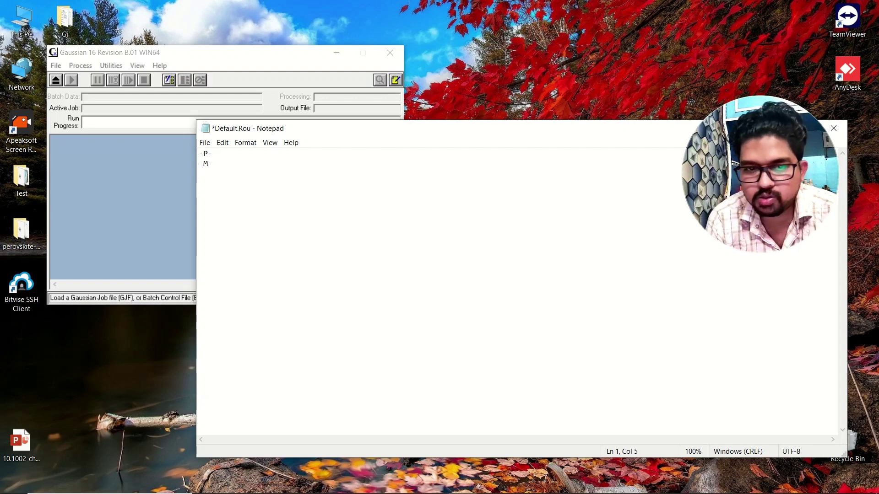
type(" 4")
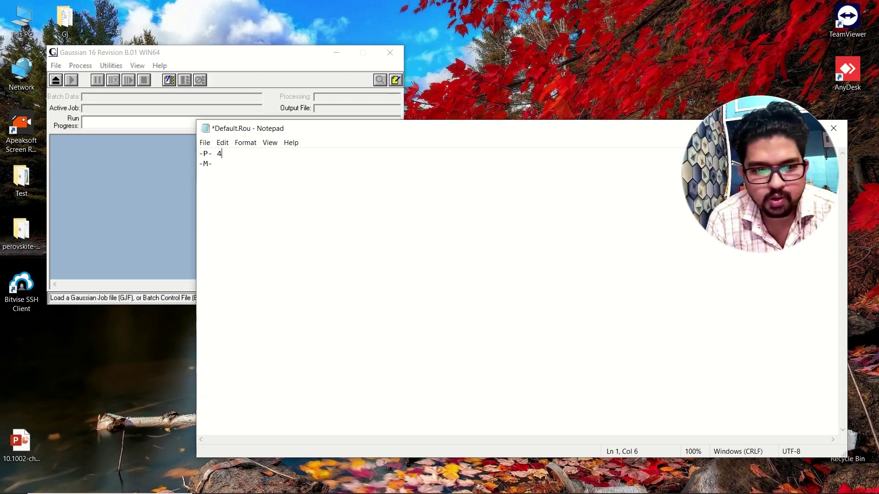
left_click(262, 169)
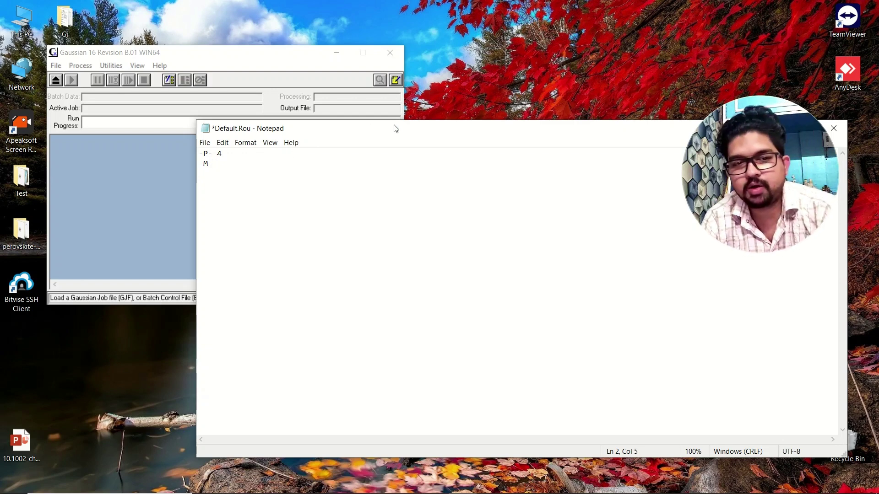
left_click_drag(396, 132, 366, 63)
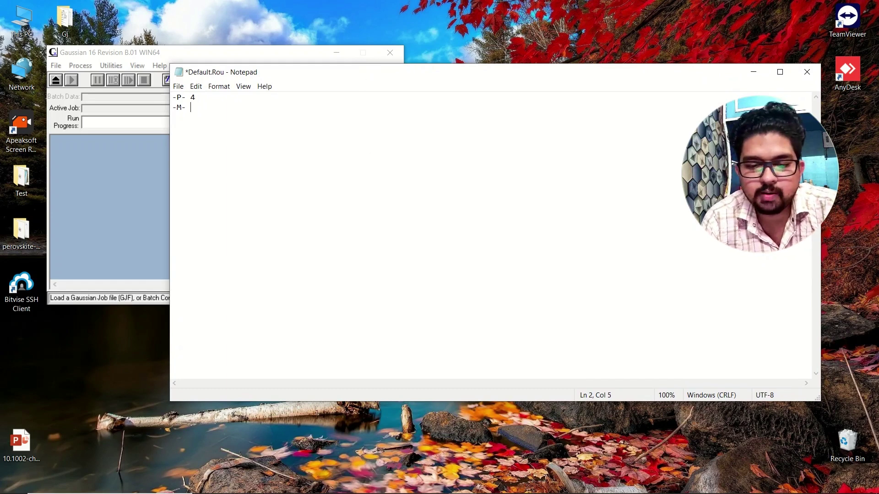
mouse_move(356, 490)
mouse_move(386, 487)
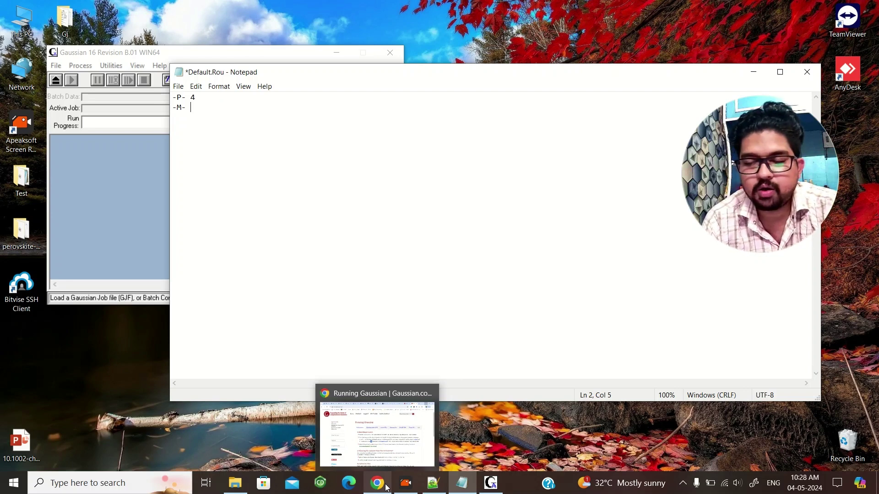
left_click(386, 487)
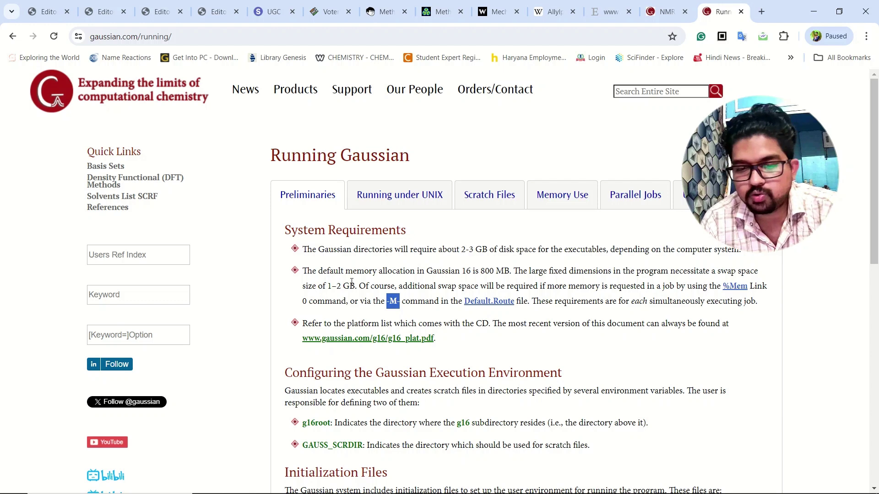
left_click_drag(481, 270, 503, 270)
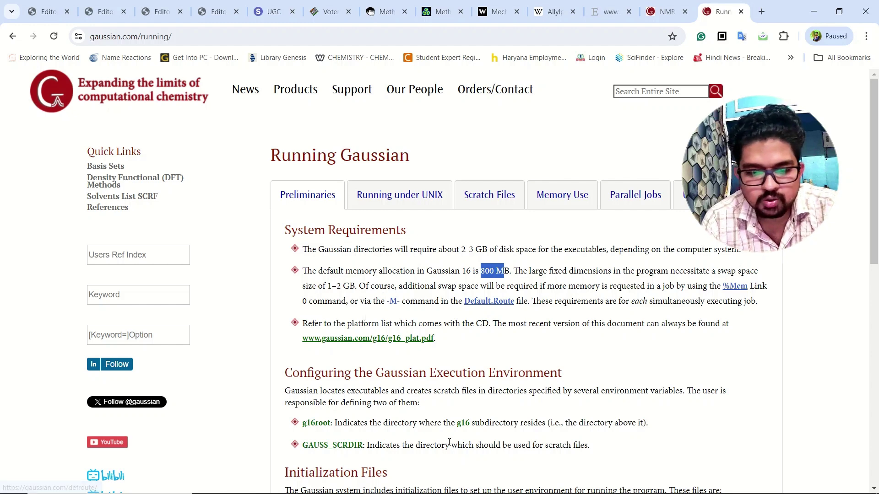
scroll(456, 356, "down", 5)
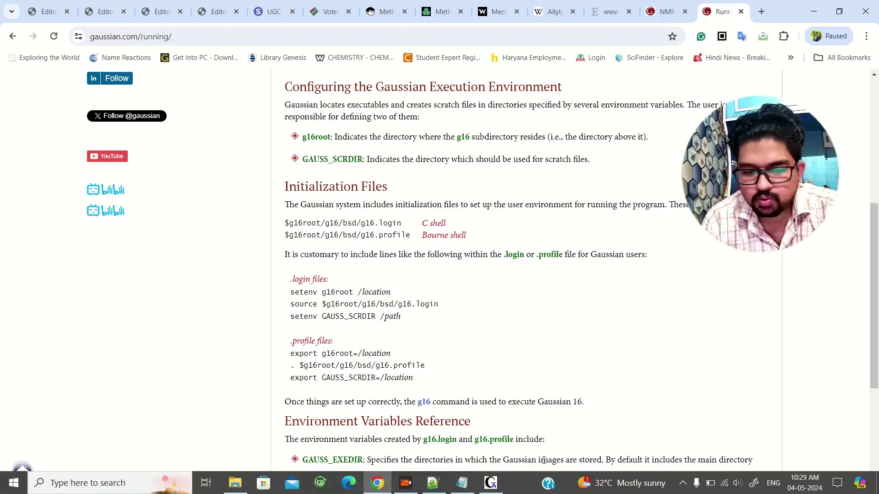
left_click(806, 5)
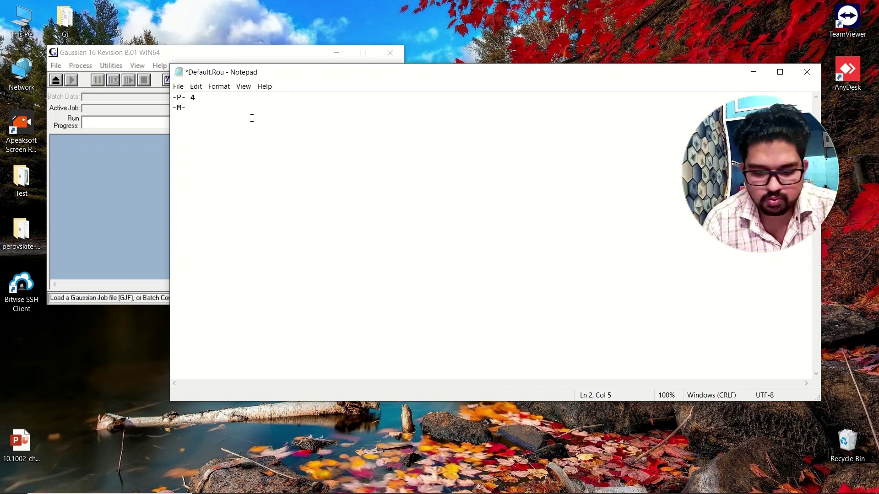
- Complete the memory line as -M- 1500MB, save Default.Rou, and close Notepad
type("1500")
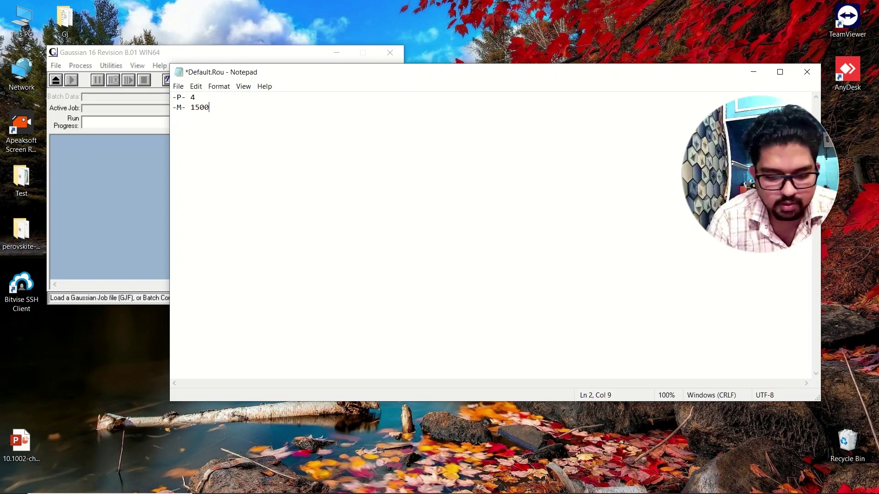
type("MB")
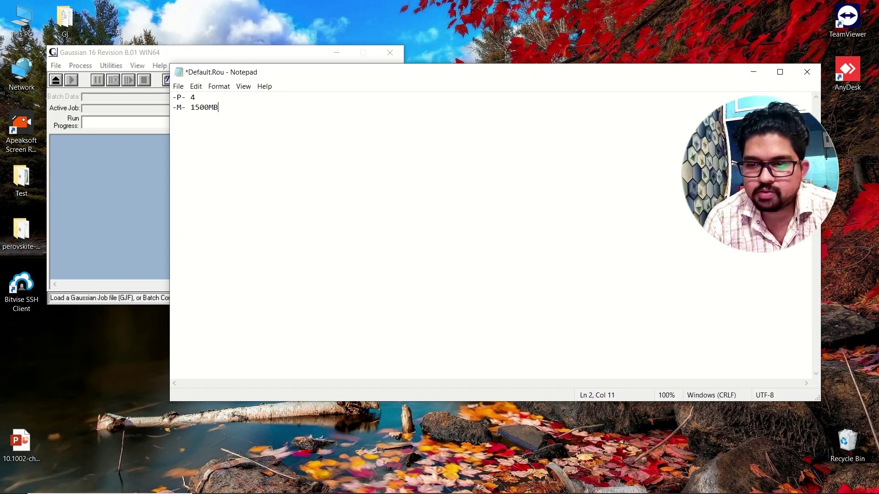
key("ctrl+s")
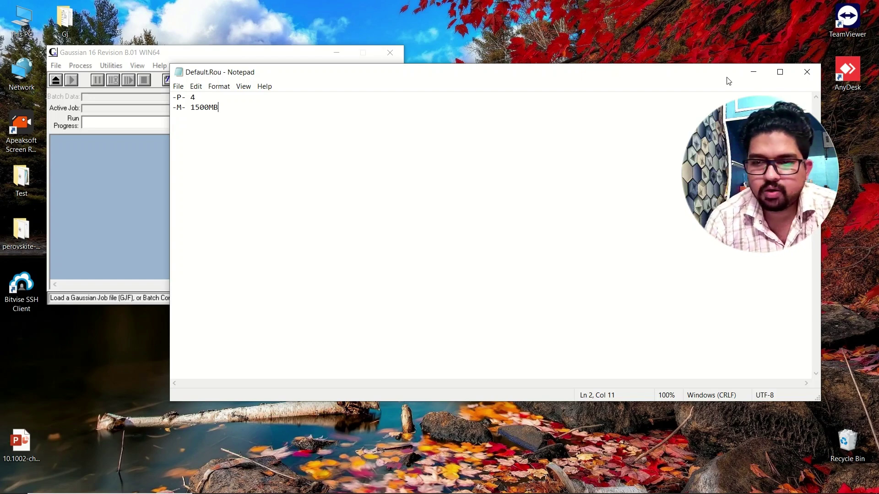
left_click(808, 72)
- Reopen Default.Rou from Gaussian's Preferences to confirm -P- 4 and -M- 1500MB, then close it
left_click(56, 65)
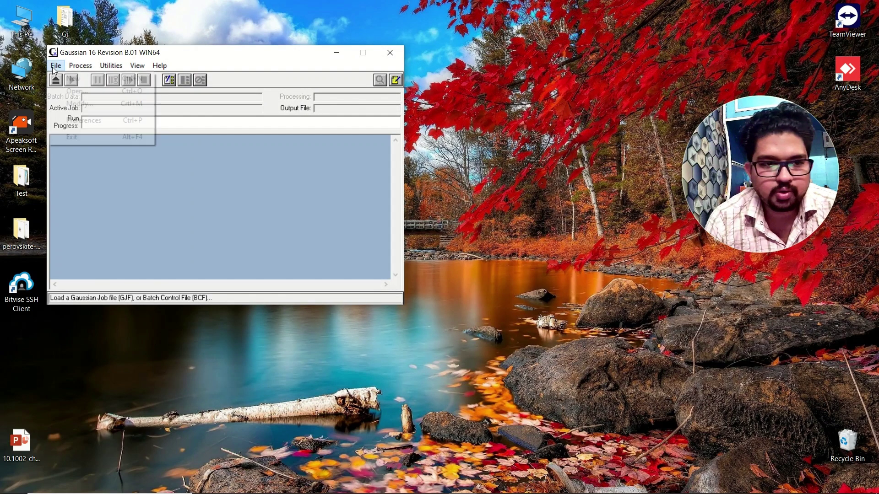
left_click(73, 120)
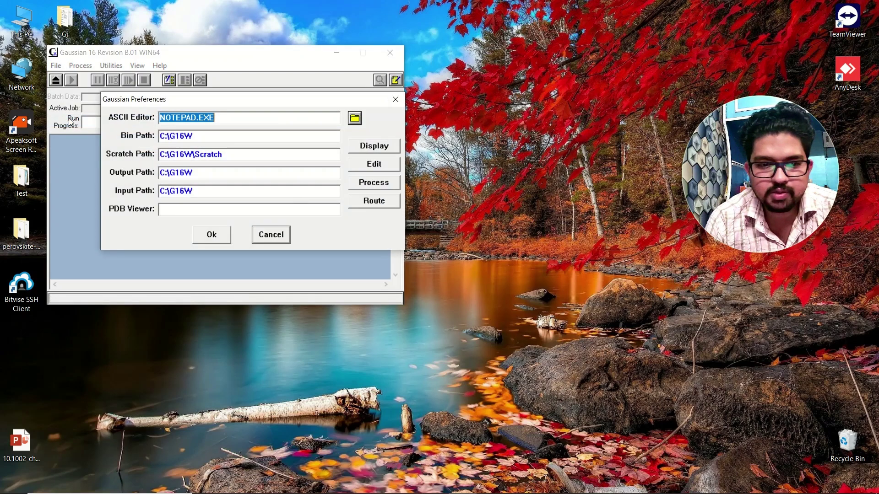
left_click(384, 201)
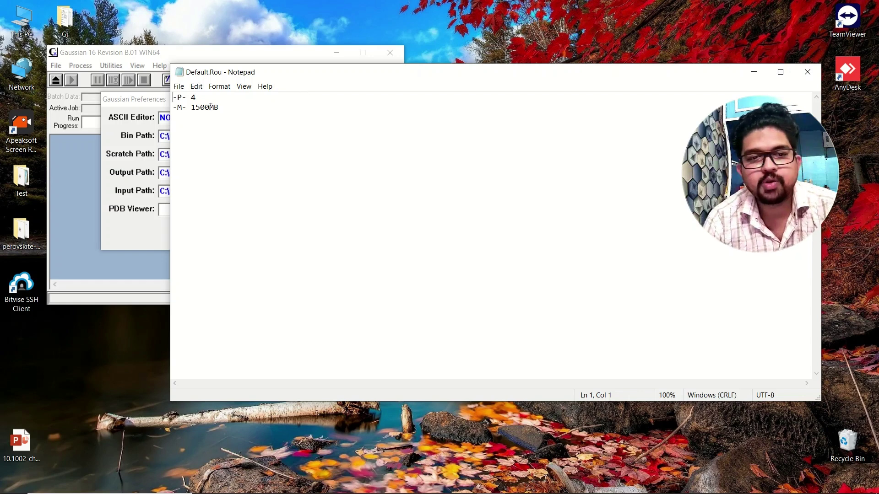
left_click_drag(191, 107, 211, 108)
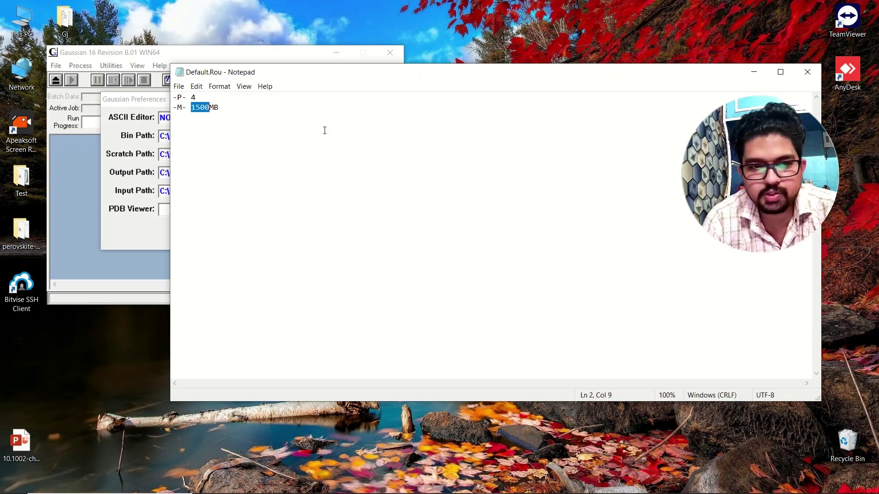
left_click(343, 115)
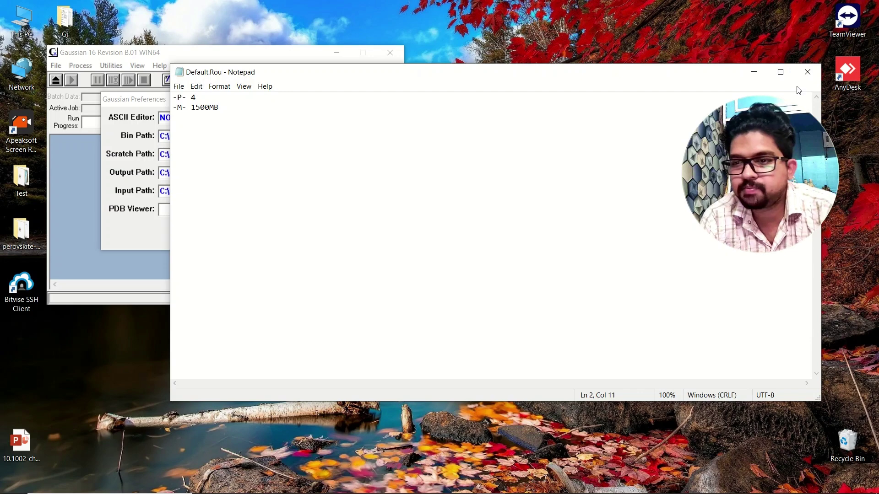
left_click(807, 72)
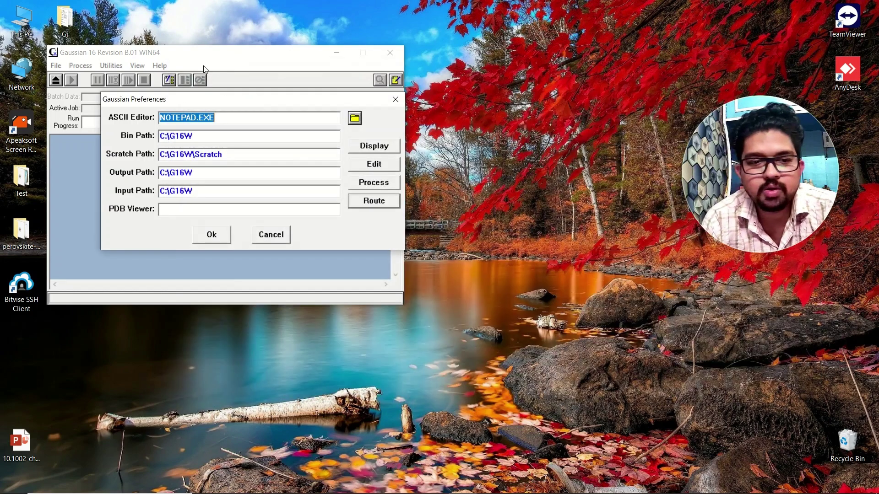
- Close Gaussian 16W and open NMR.log from the NMR folder in GaussView, viewed face-on
left_click(268, 236)
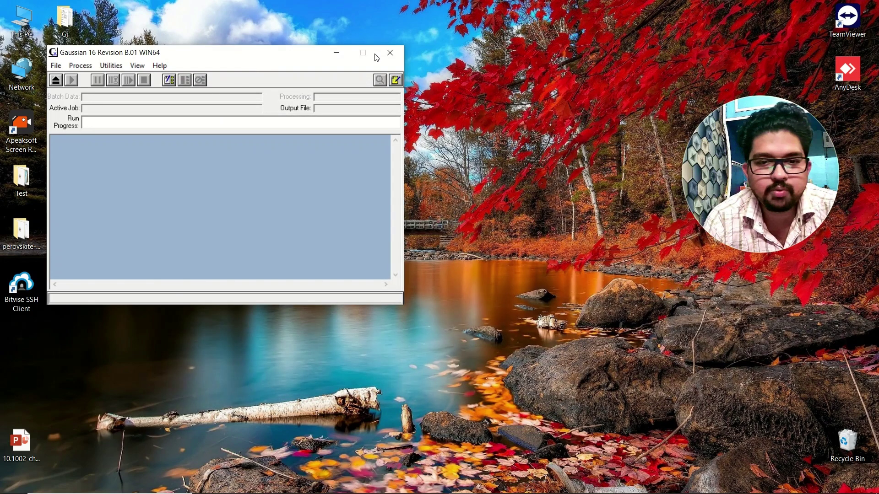
left_click(387, 53)
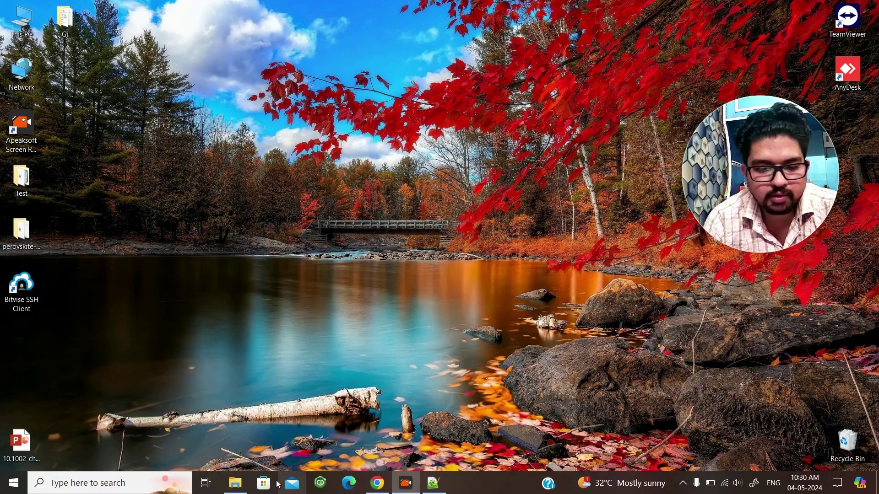
left_click(235, 487)
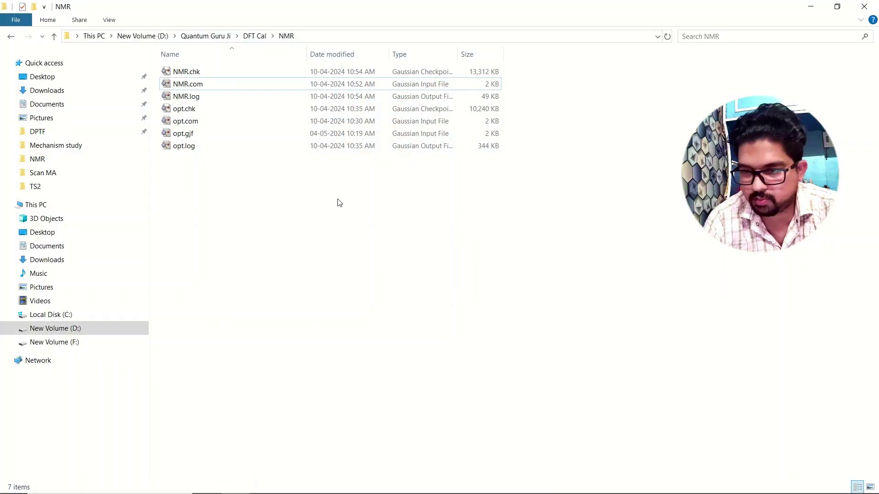
left_click(203, 102)
double_click(202, 99)
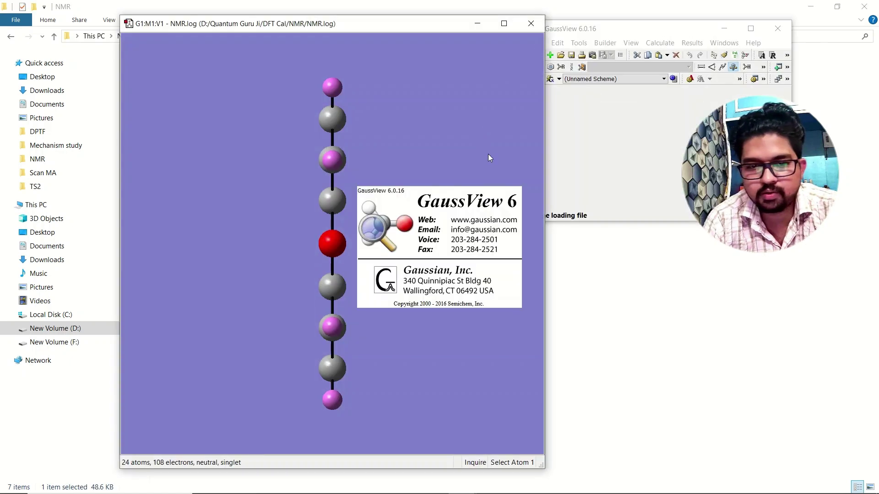
left_click_drag(388, 98, 374, 115)
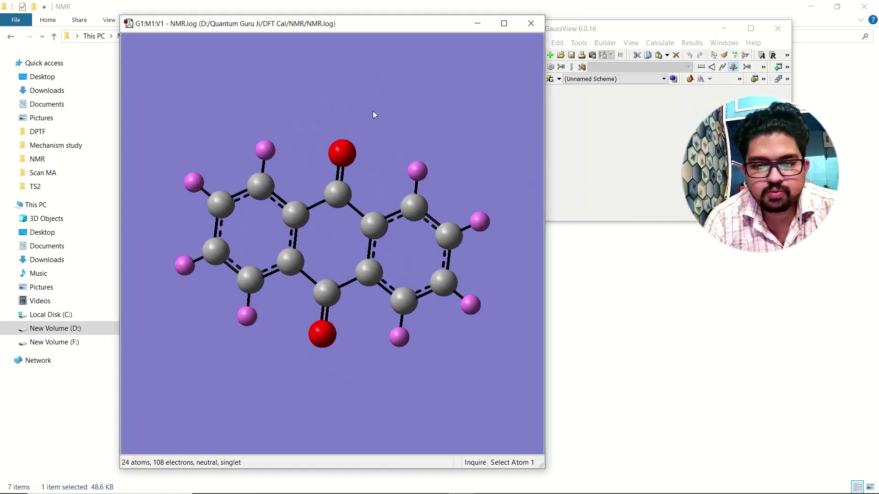
left_click_drag(347, 24, 360, 17)
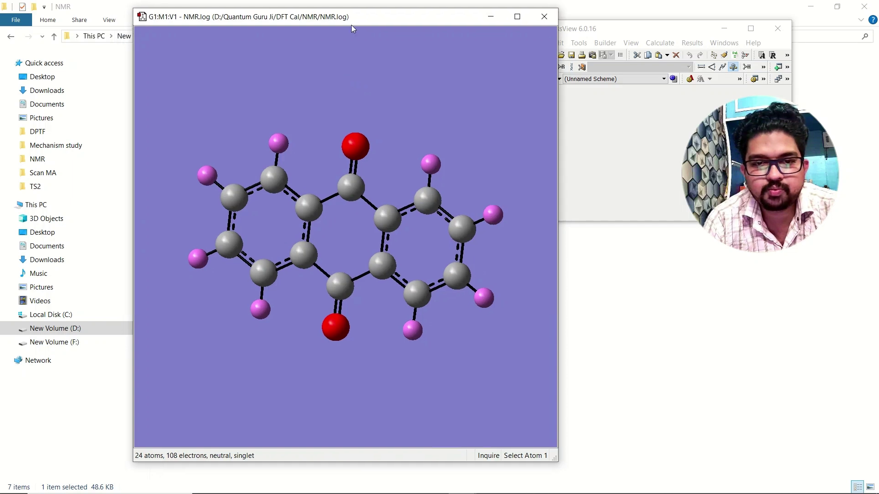
- Open Results > NMR for NMR.log and widen the NMR Spectra window across the screen
right_click(308, 87)
mouse_move(342, 161)
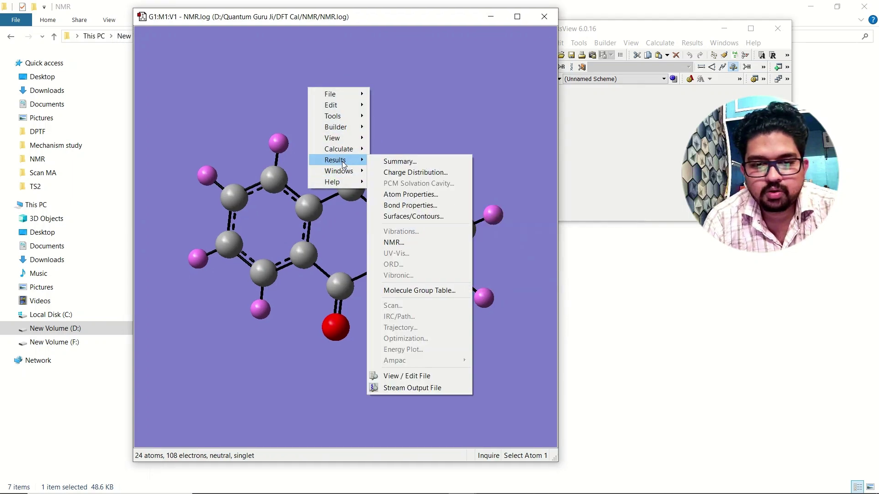
left_click(408, 242)
left_click_drag(646, 138, 319, 69)
left_click(491, 66)
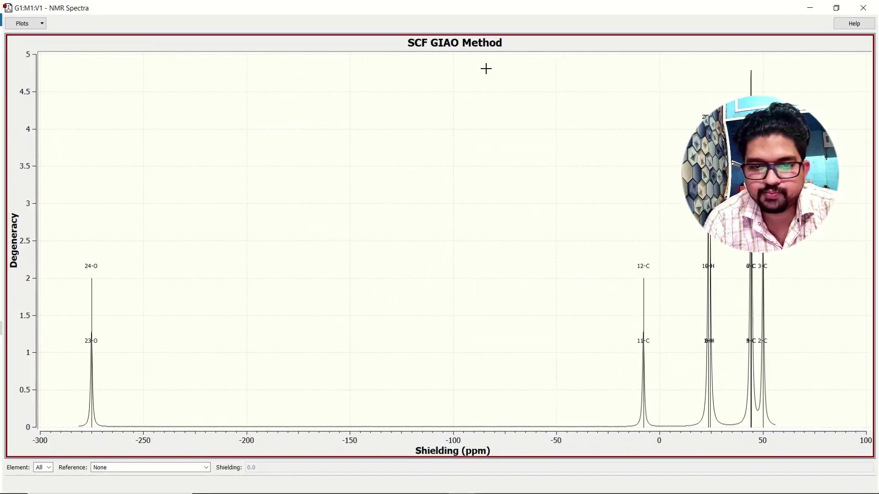
left_click(837, 6)
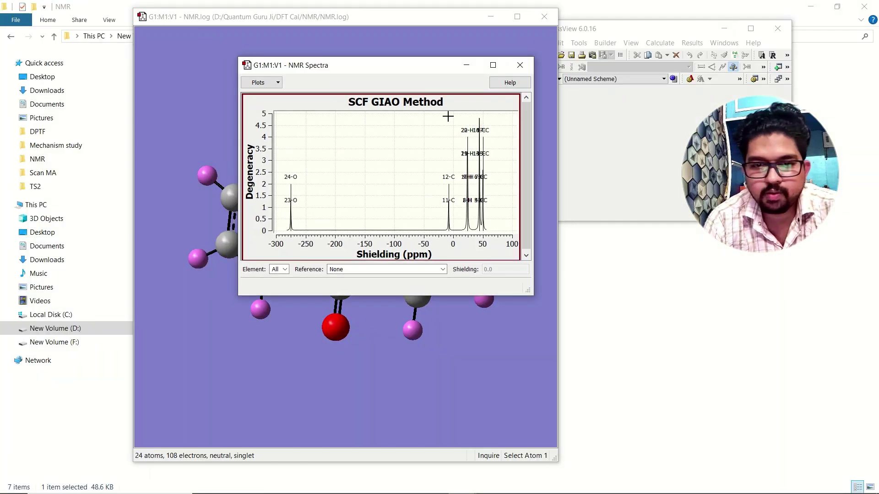
left_click_drag(237, 184, 72, 183)
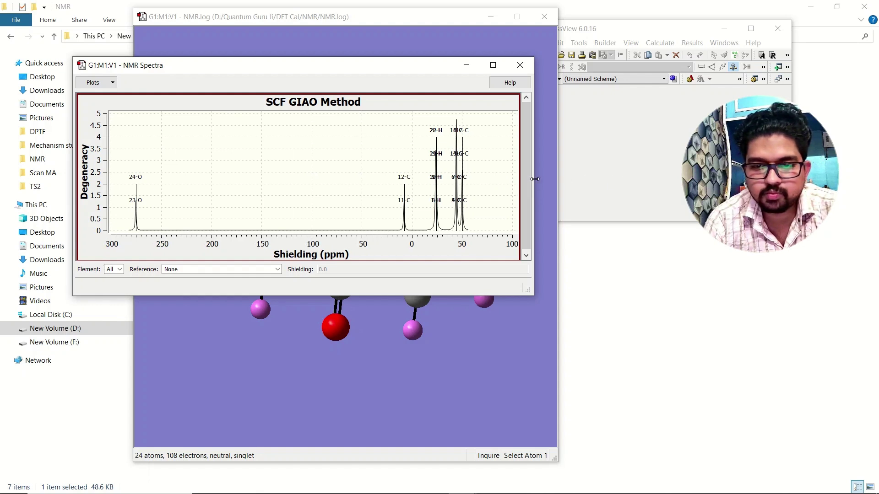
left_click_drag(533, 179, 644, 180)
left_click_drag(418, 73, 359, 56)
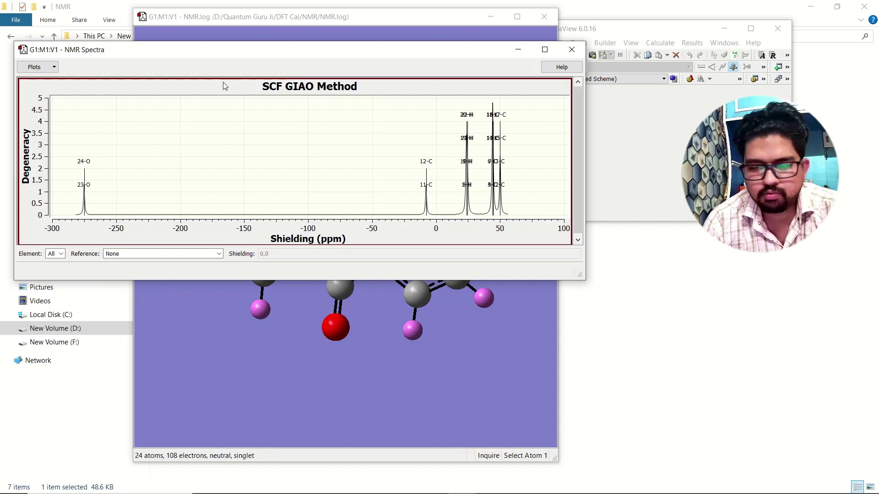
- Plot only carbon, referenced to TMS B3LYP/6-311+G(2d,p) GIAO (shielding 182.4656)
left_click(61, 254)
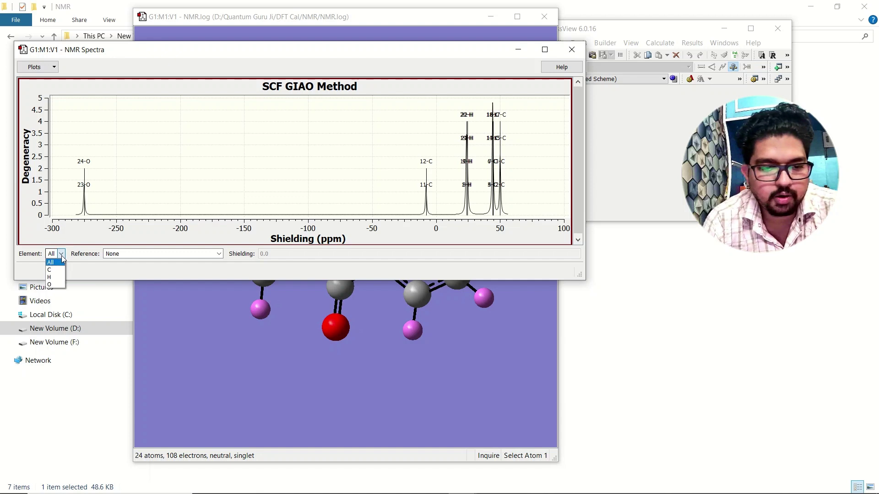
left_click(56, 271)
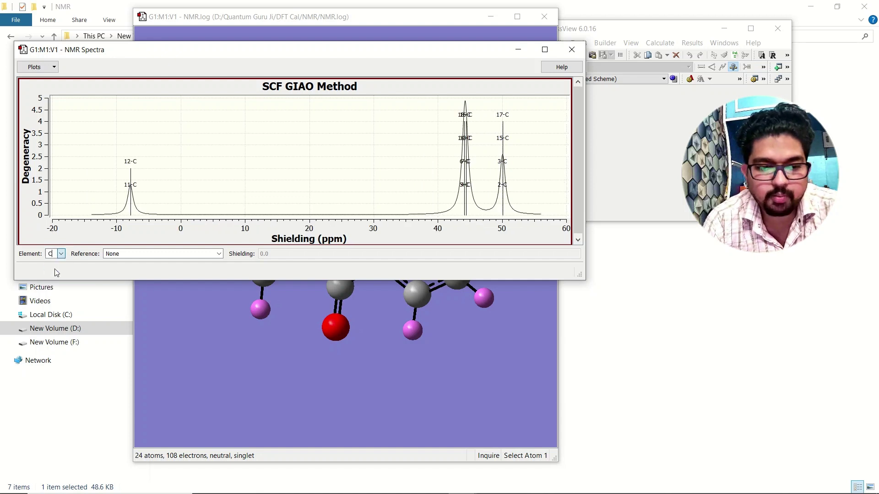
left_click(220, 255)
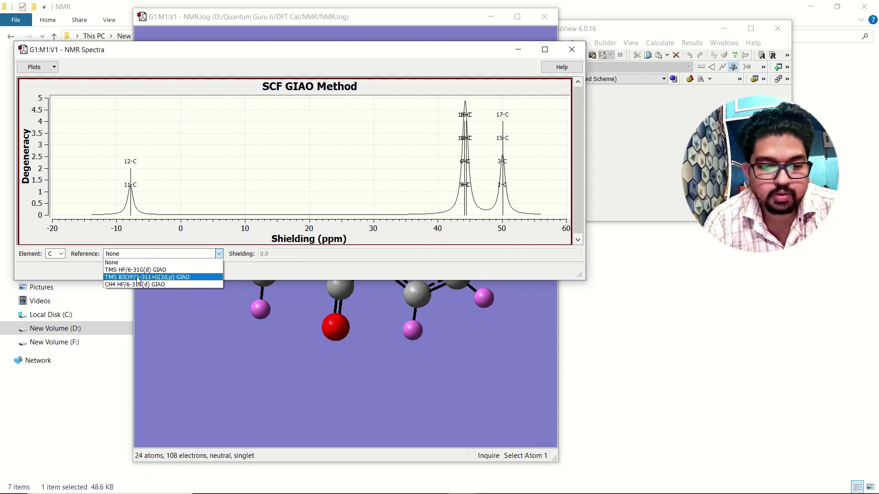
left_click(165, 277)
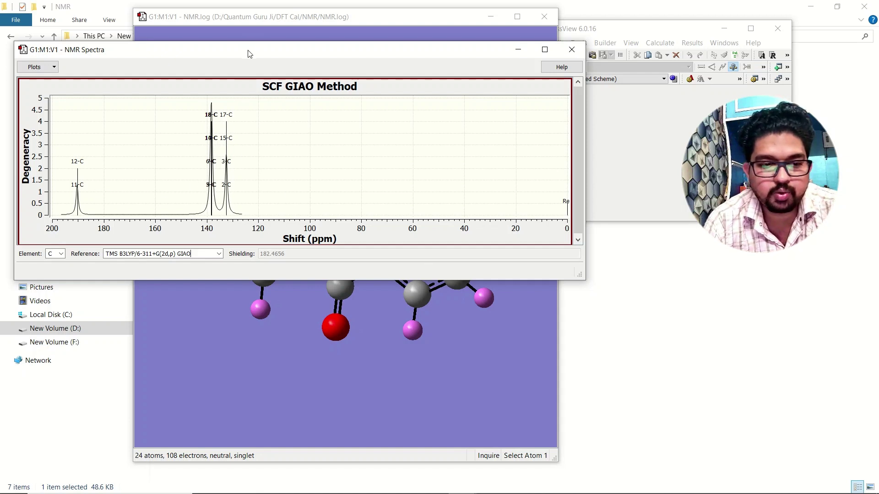
left_click_drag(248, 55, 570, 54)
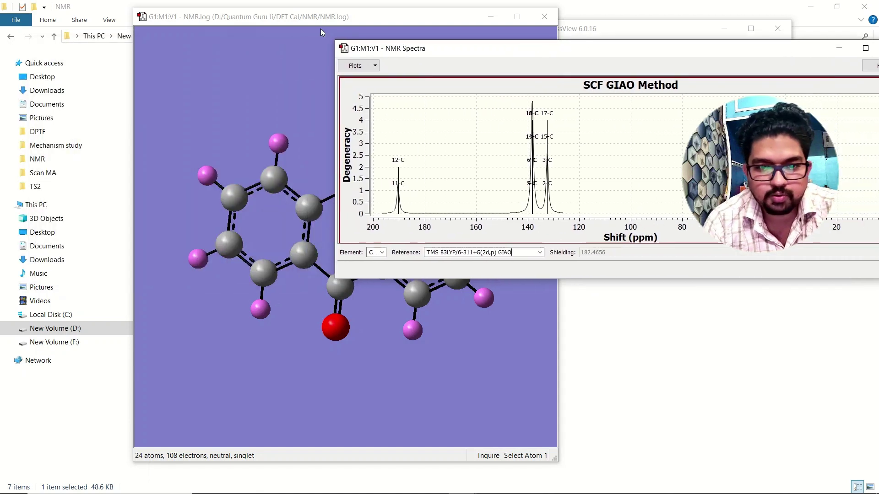
- Show atom number labels on the anthraquinone molecule via View > Labels
left_click_drag(318, 19, 166, 19)
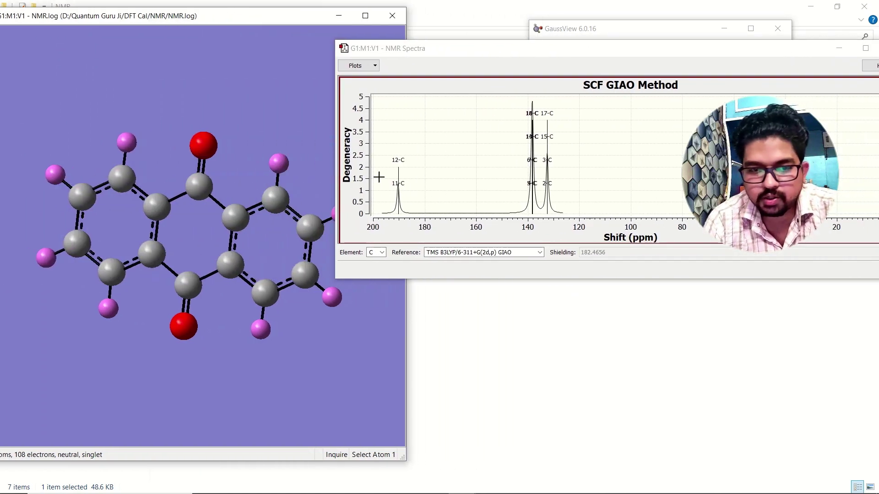
left_click_drag(126, 78, 125, 78)
right_click(125, 78)
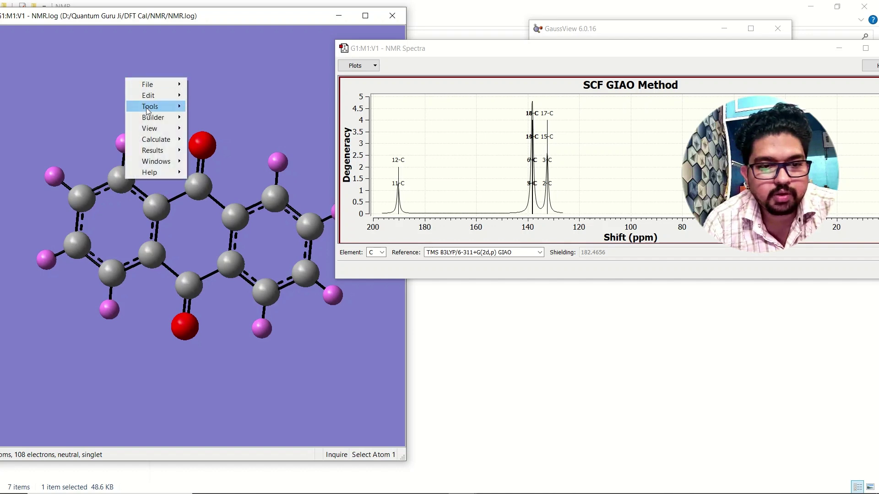
mouse_move(151, 128)
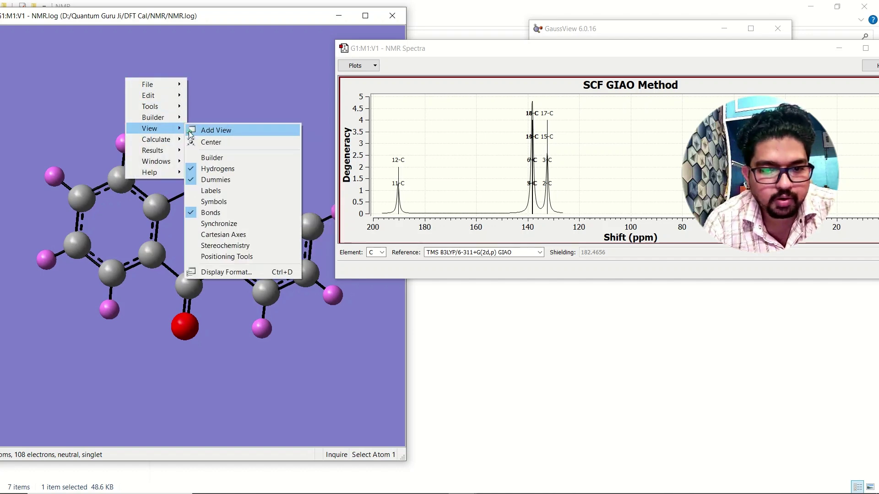
mouse_move(170, 139)
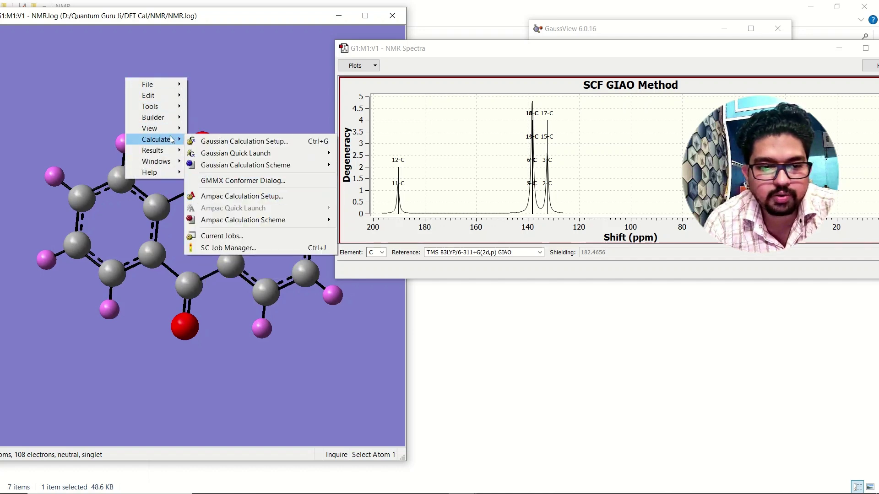
left_click(215, 190)
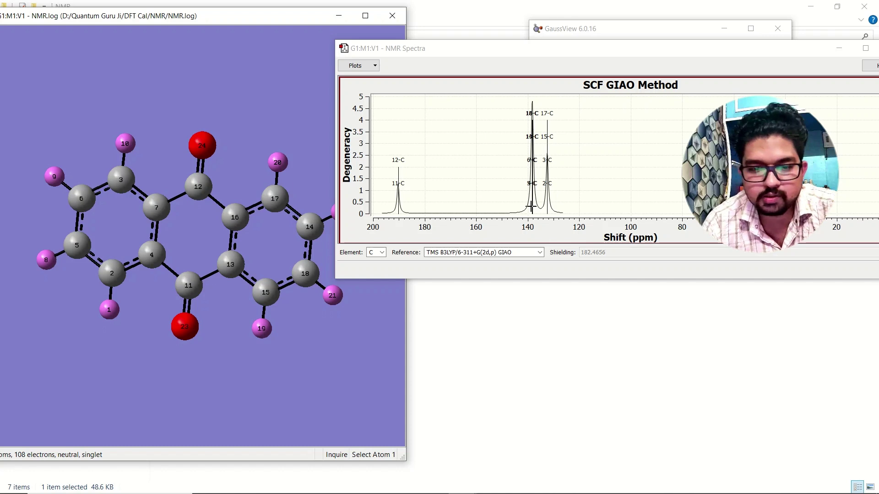
- In the carbon plot's Properties, turn off Sticks and Labels on the Appearance tab
left_click_drag(584, 51, 477, 37)
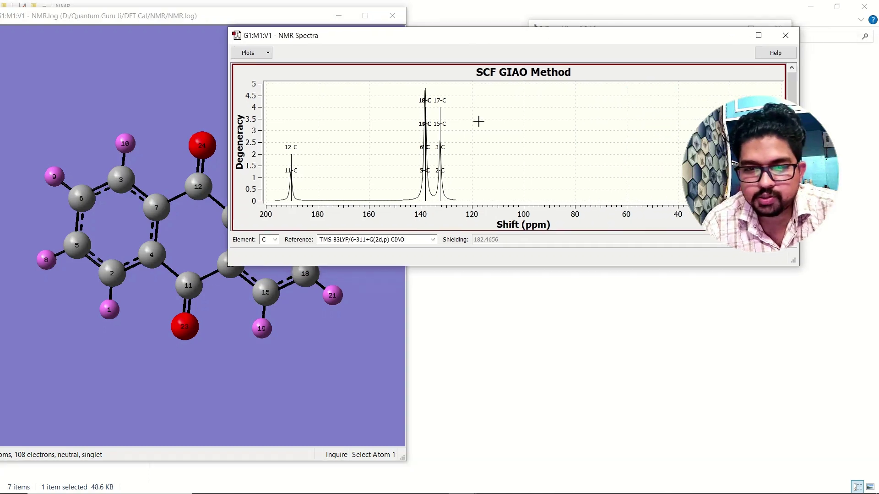
right_click(296, 103)
left_click(335, 182)
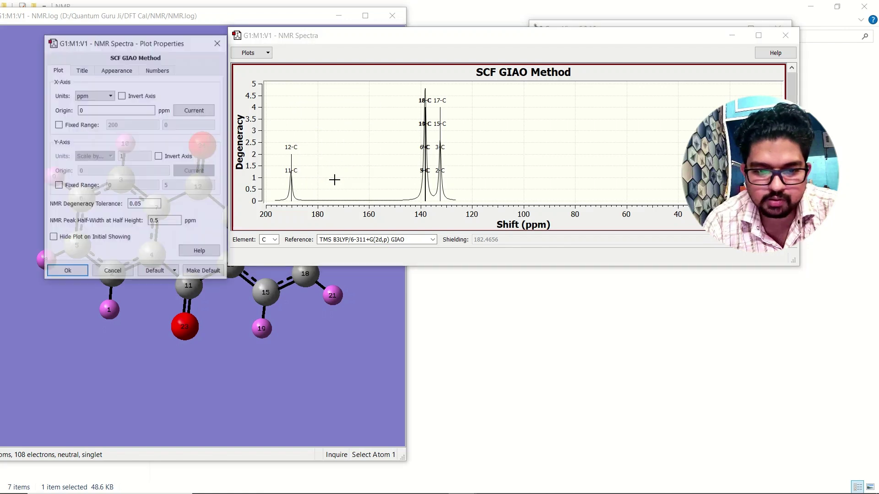
left_click_drag(91, 47, 70, 42)
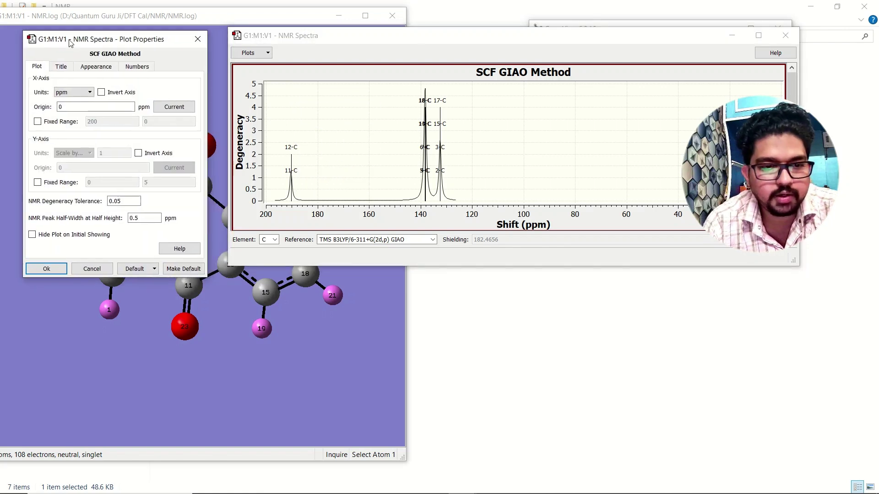
left_click(63, 69)
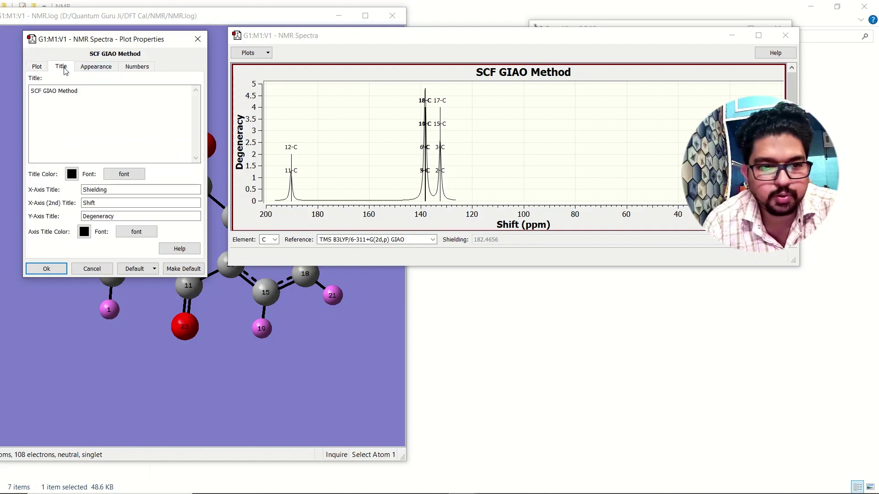
left_click(92, 67)
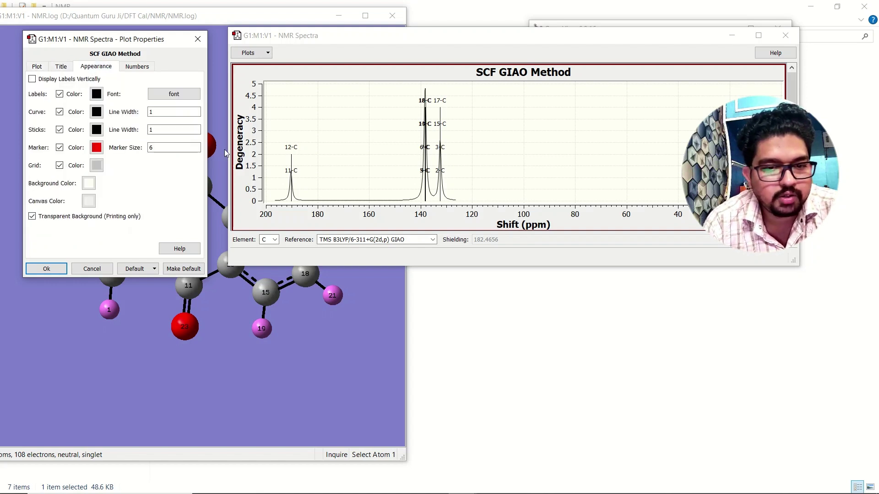
left_click(60, 130)
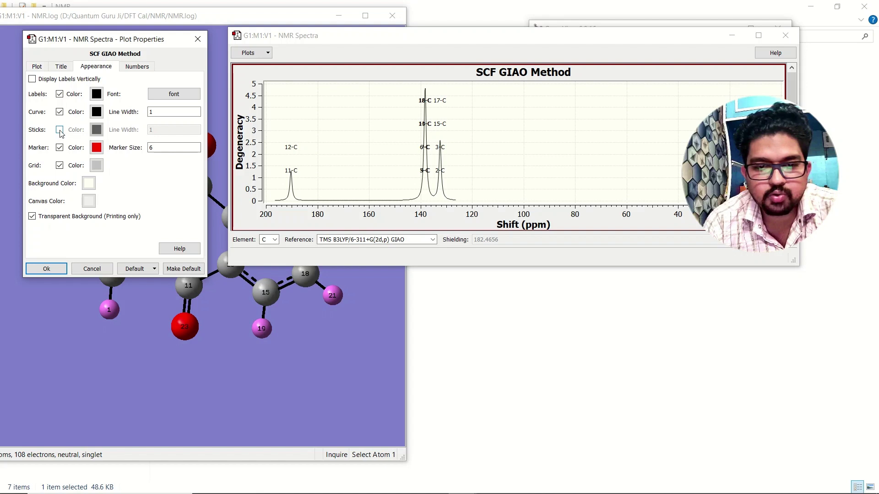
left_click(60, 148)
left_click(59, 147)
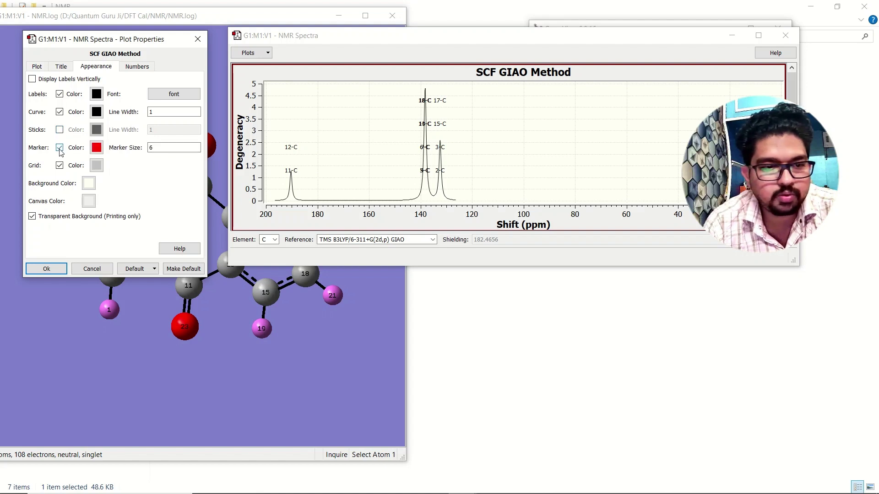
left_click(60, 94)
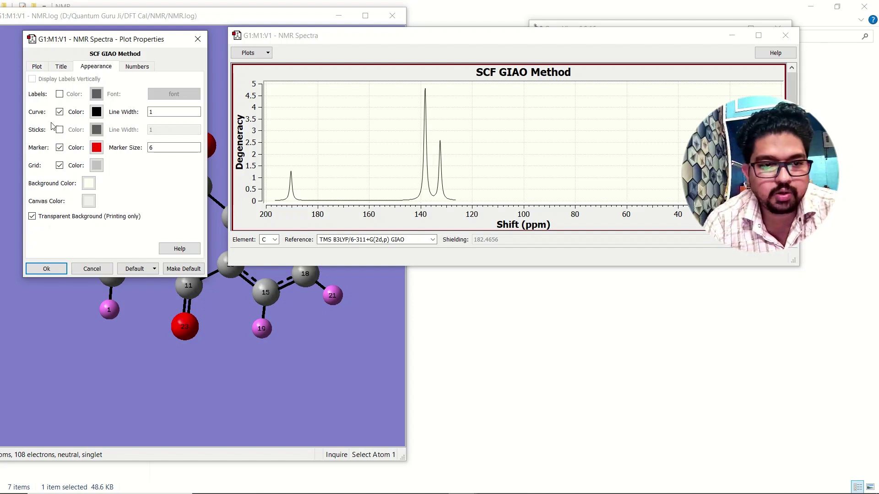
- Set the curve line width to 3 and the curve colour to blue, then apply
double_click(151, 112)
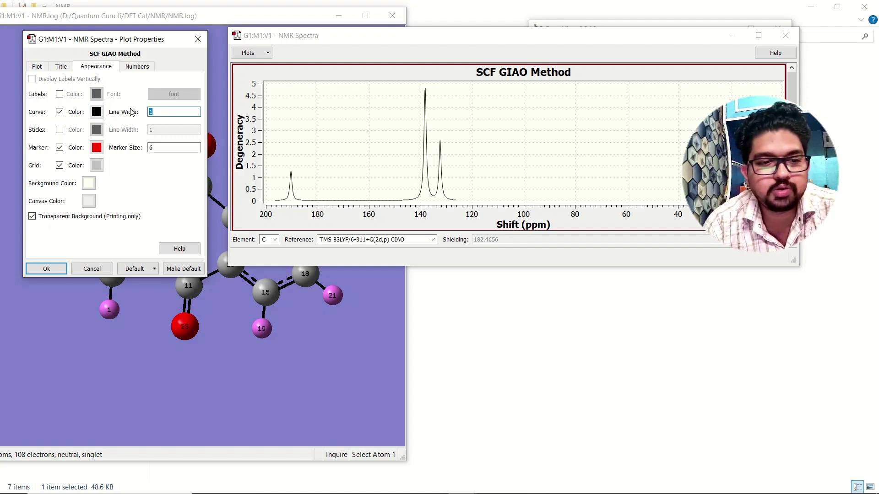
type("3")
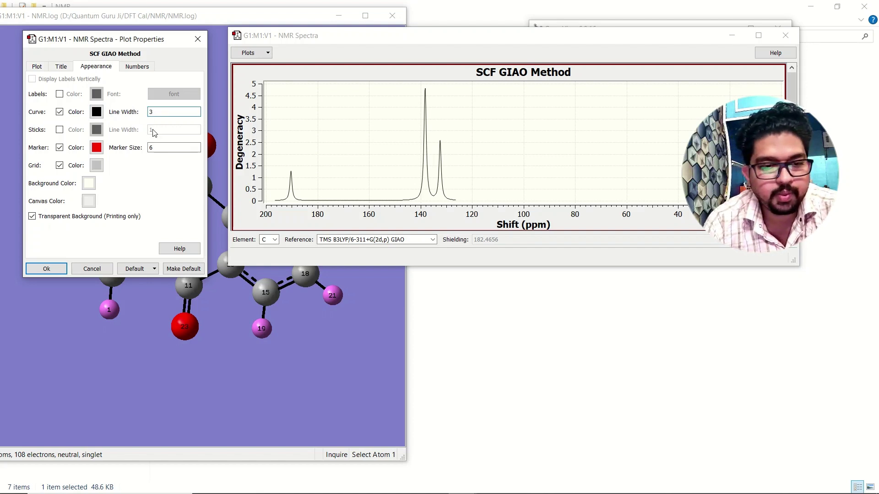
left_click(174, 148)
left_click(96, 113)
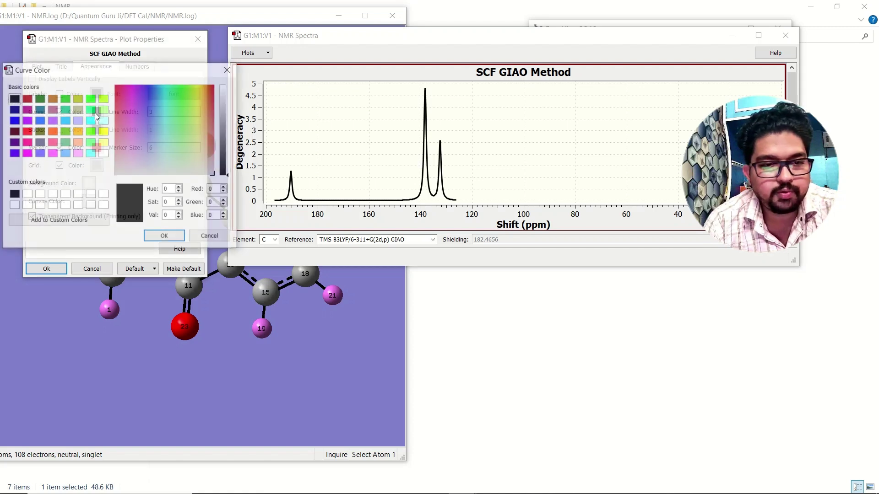
left_click(14, 120)
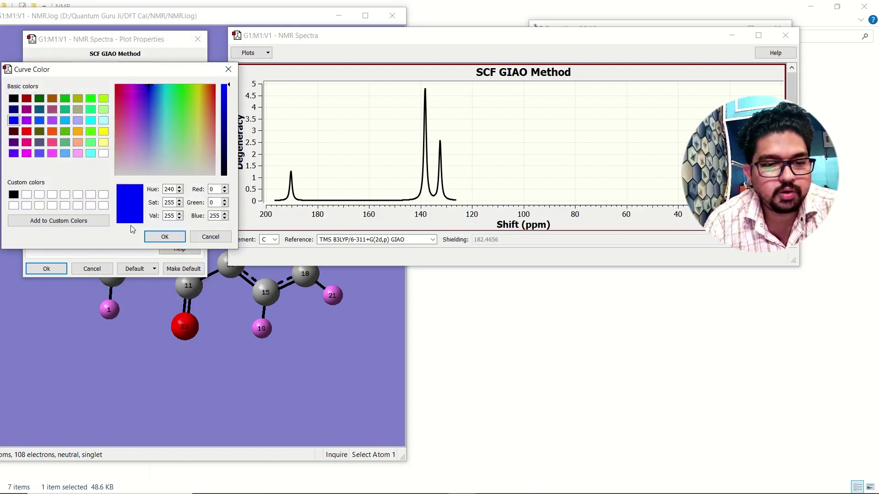
left_click(165, 237)
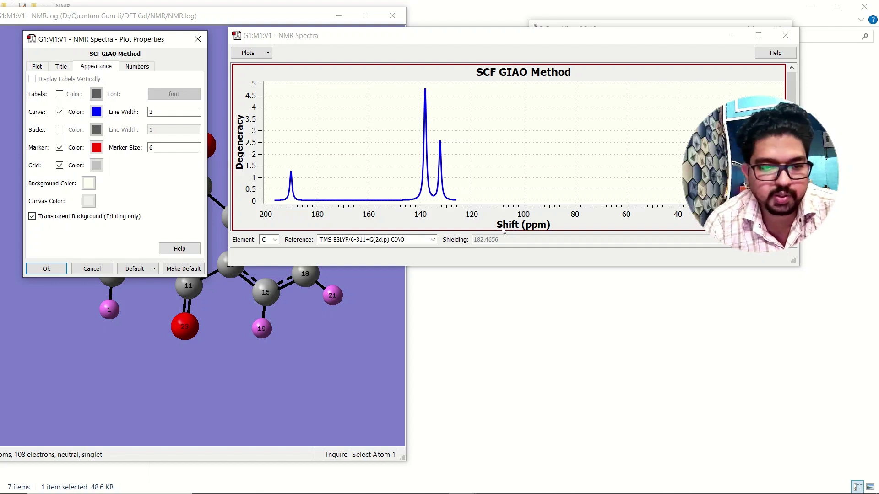
left_click(50, 270)
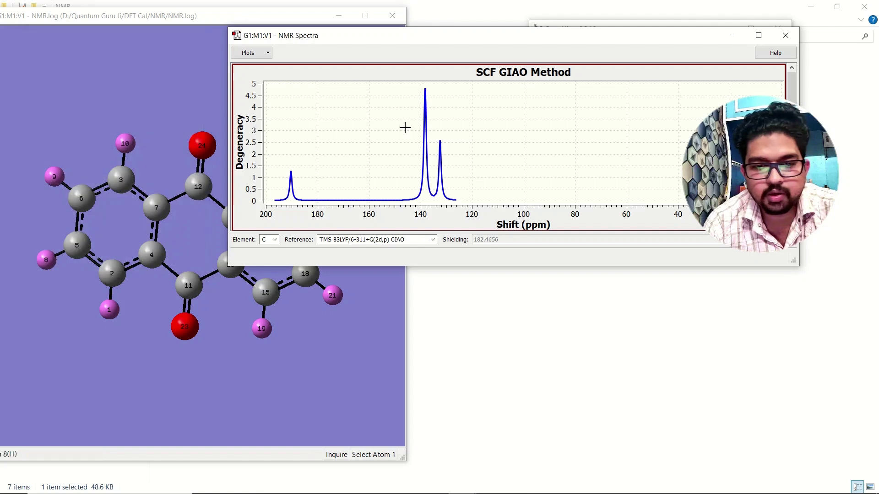
right_click(303, 114)
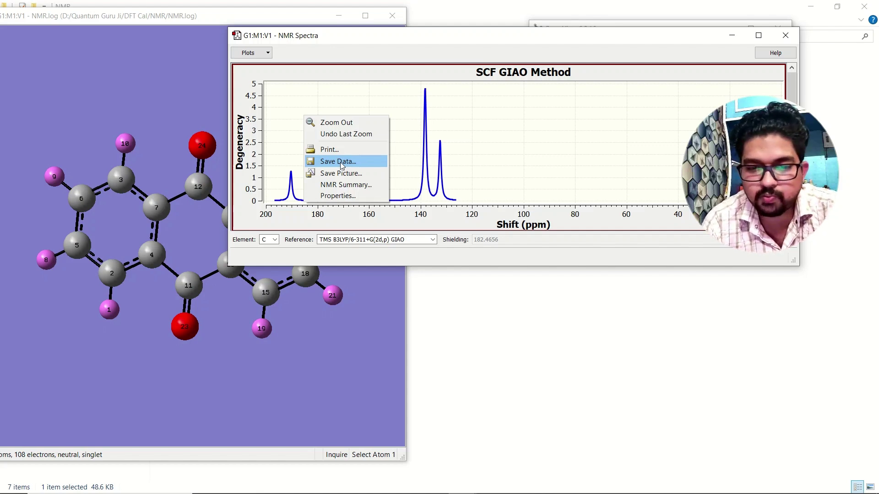
left_click(358, 178)
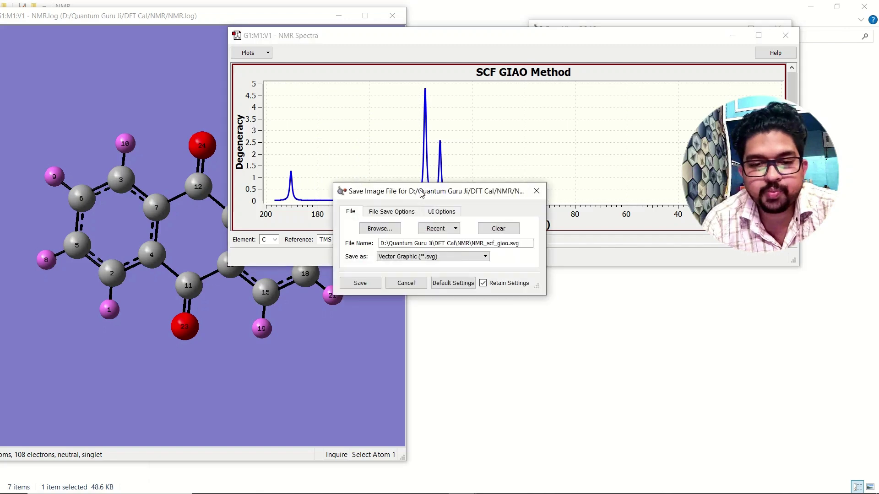
left_click_drag(421, 190, 137, 105)
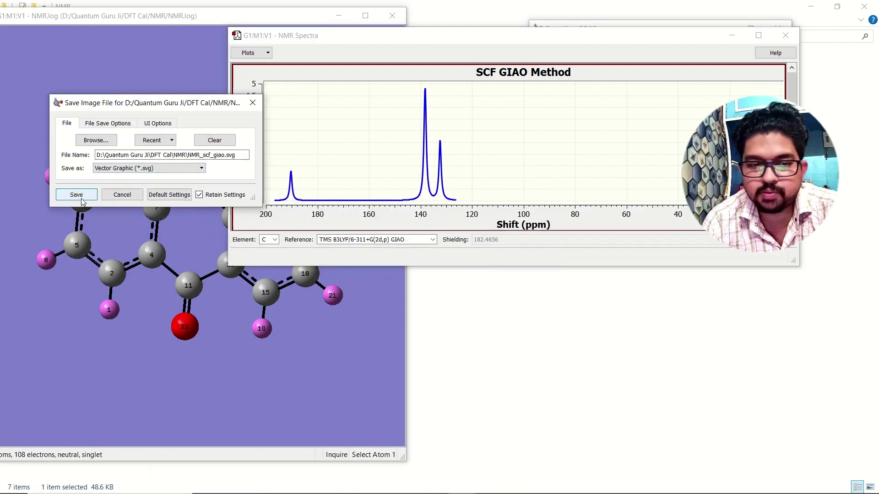
left_click(163, 173)
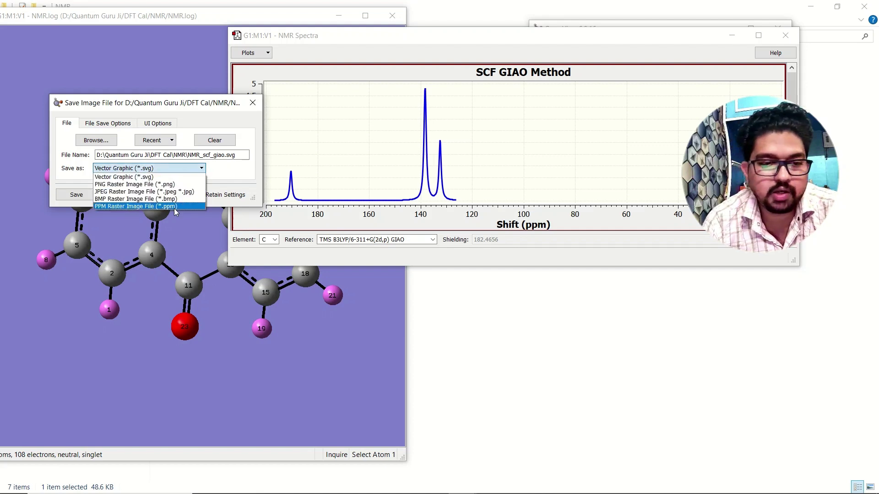
left_click(252, 103)
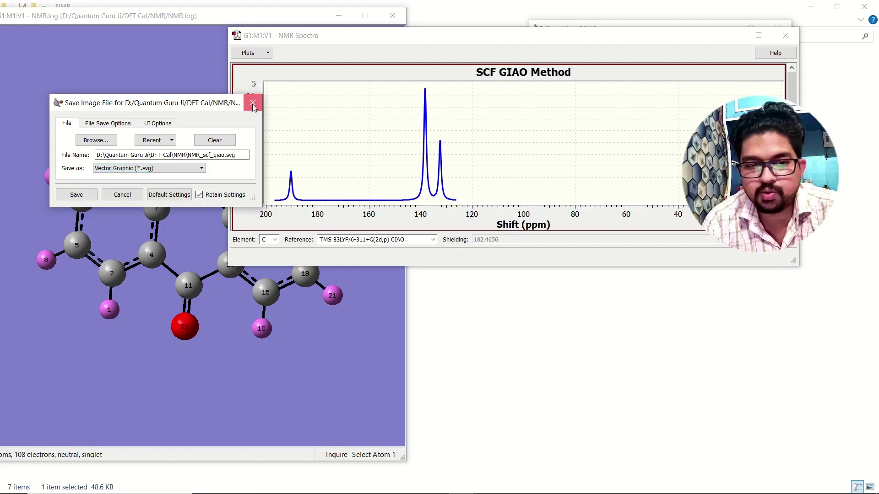
left_click(252, 103)
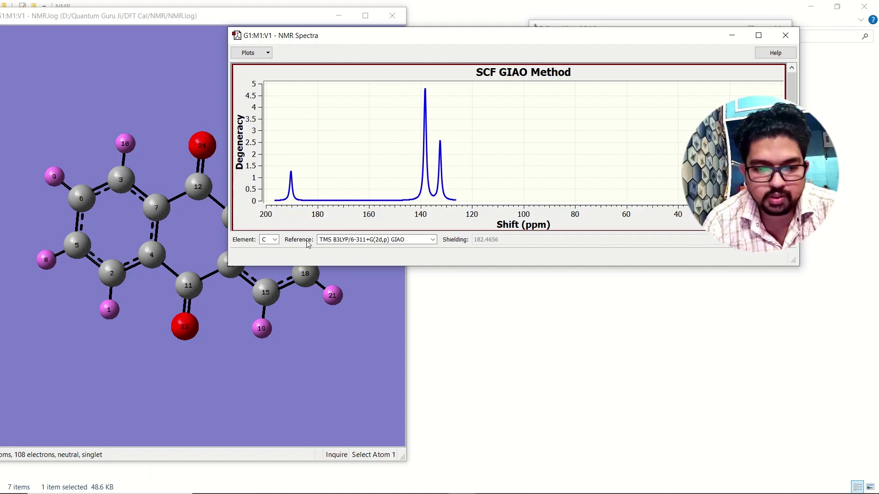
- Plot only hydrogen, referenced to TMS B3LYP/6-311+G(2d,p) GIAO (shielding 31.8821)
left_click(273, 239)
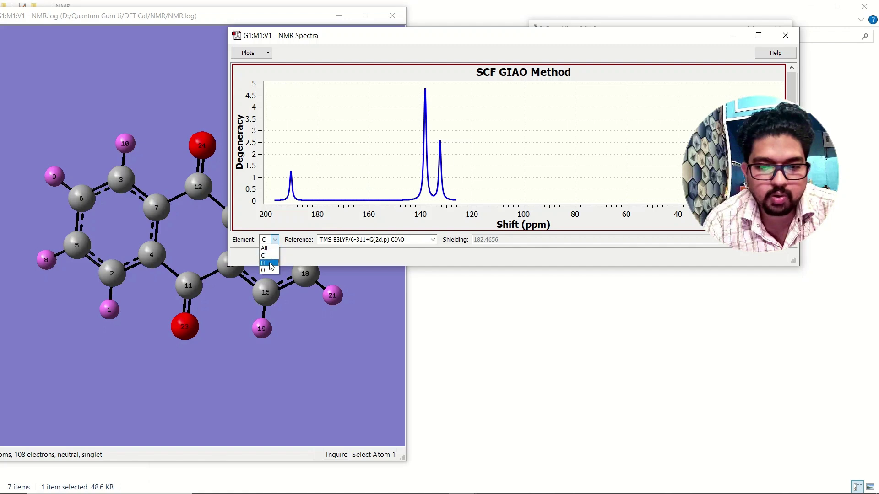
left_click(269, 262)
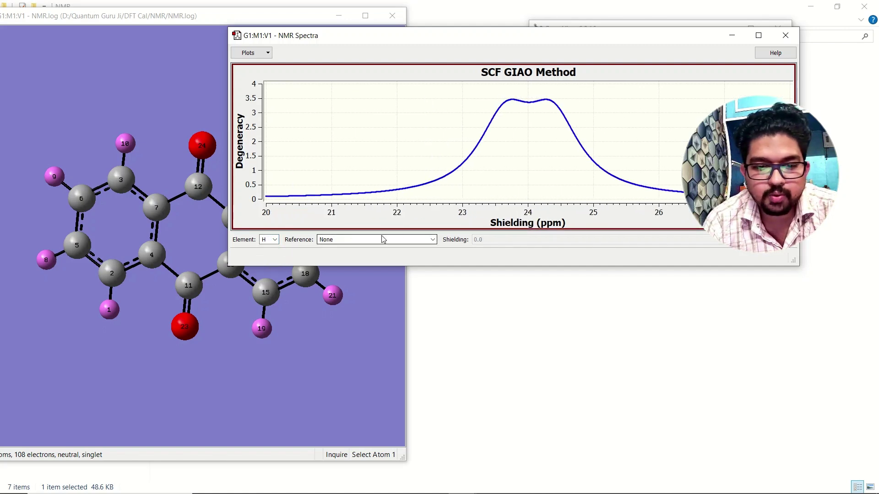
left_click(433, 239)
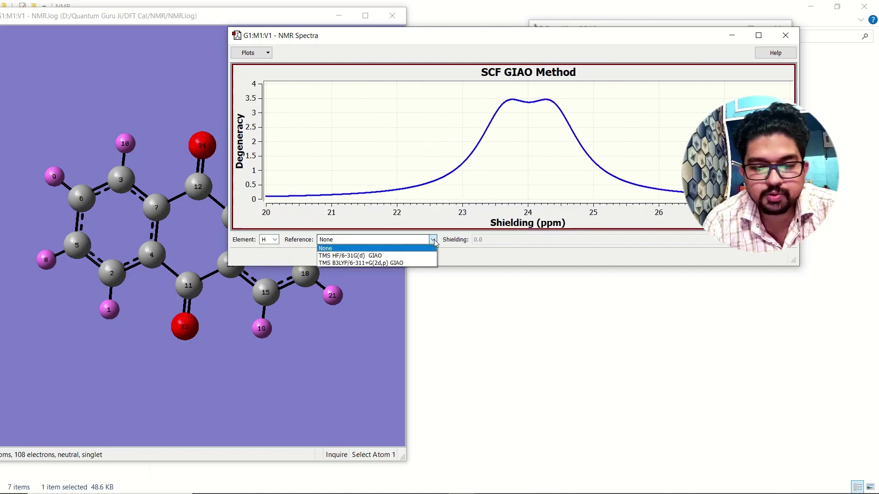
left_click(388, 263)
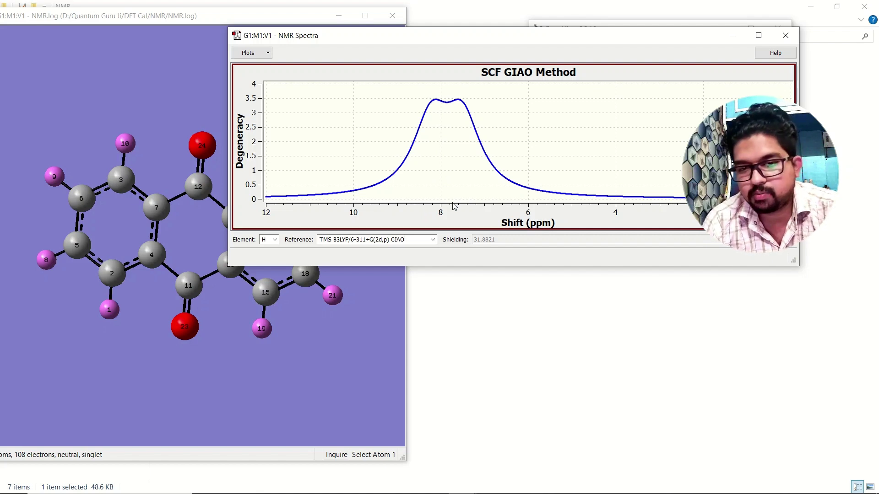
left_click_drag(546, 36, 493, 58)
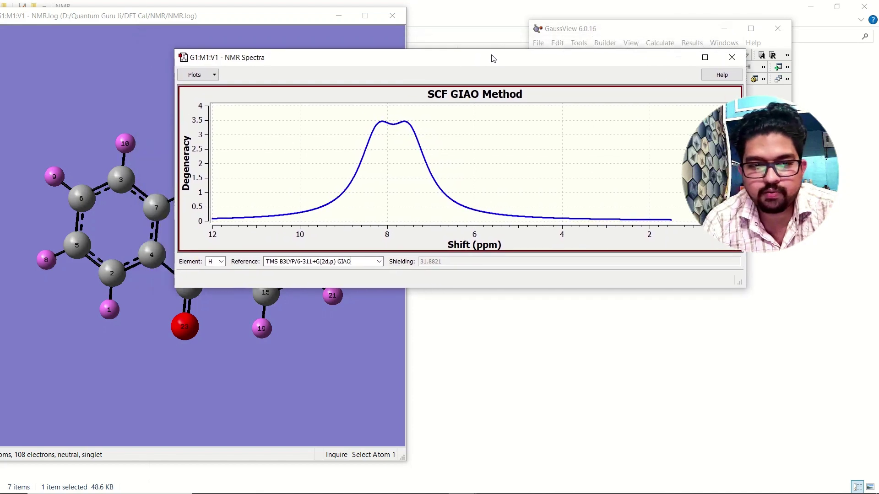